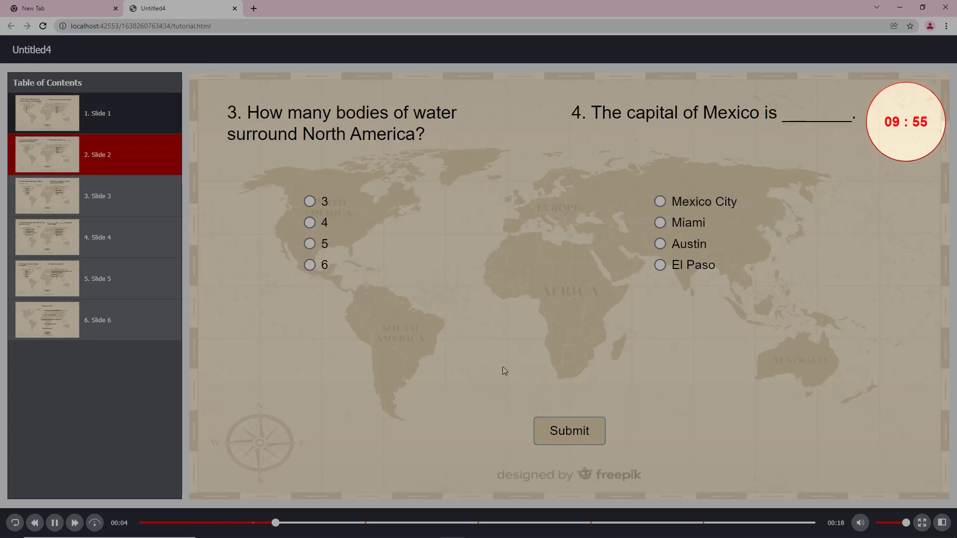
- Answer question 3 with 5 in the preview, then go from the report back to reviewing the course
{"action": "left_click", "coordinate": [350, 249]}
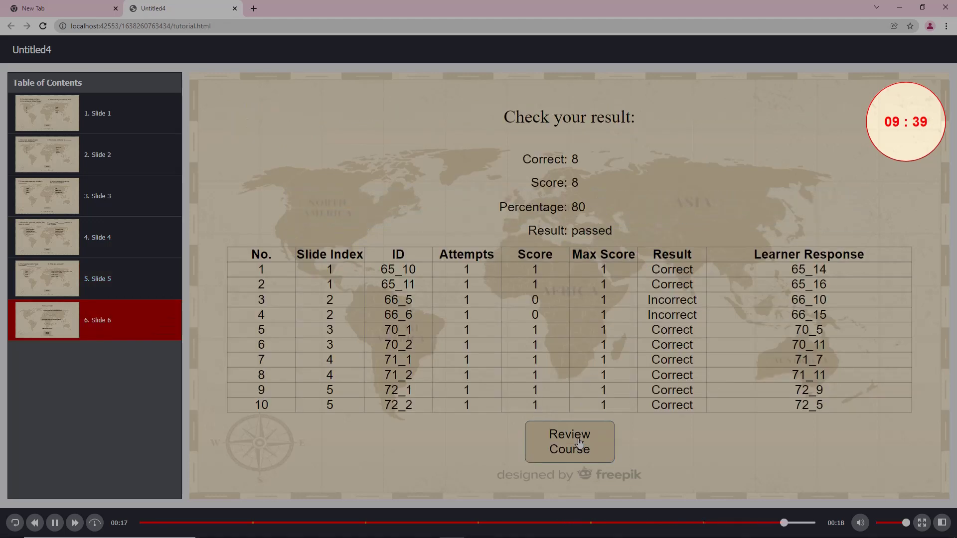
{"action": "left_click", "coordinate": [579, 444]}
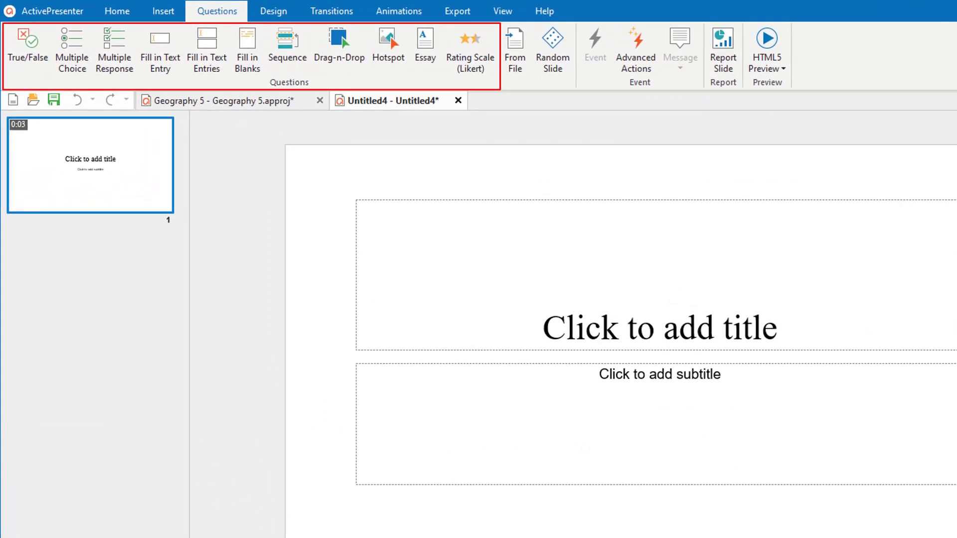
{"action": "left_click", "coordinate": [119, 14]}
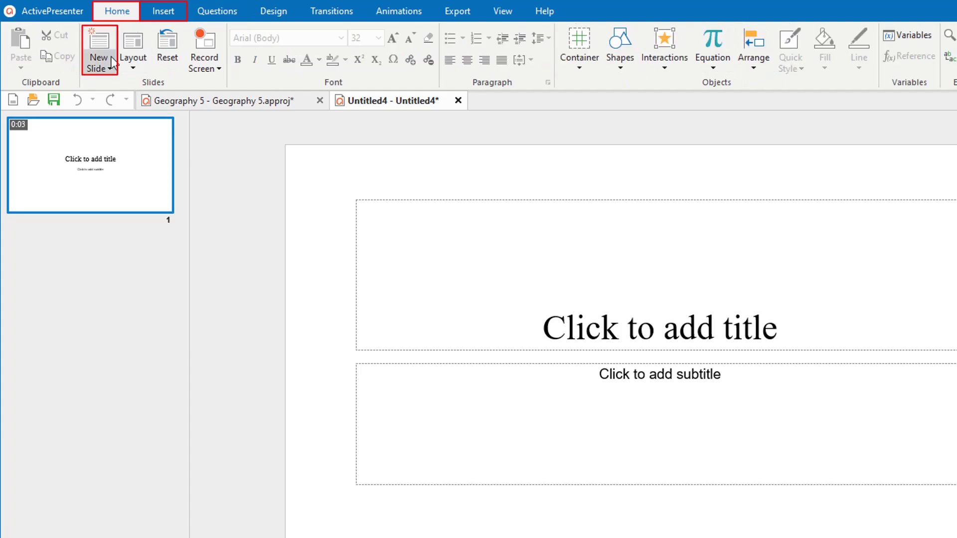
{"action": "left_click", "coordinate": [111, 62]}
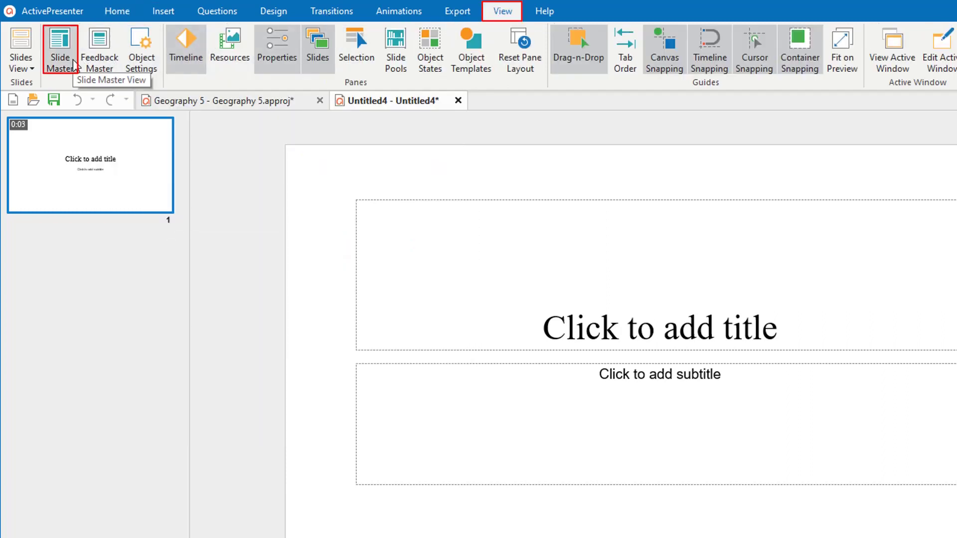
- Set the Two Content master layout's title to Arial, size 45
{"action": "left_click", "coordinate": [72, 59]}
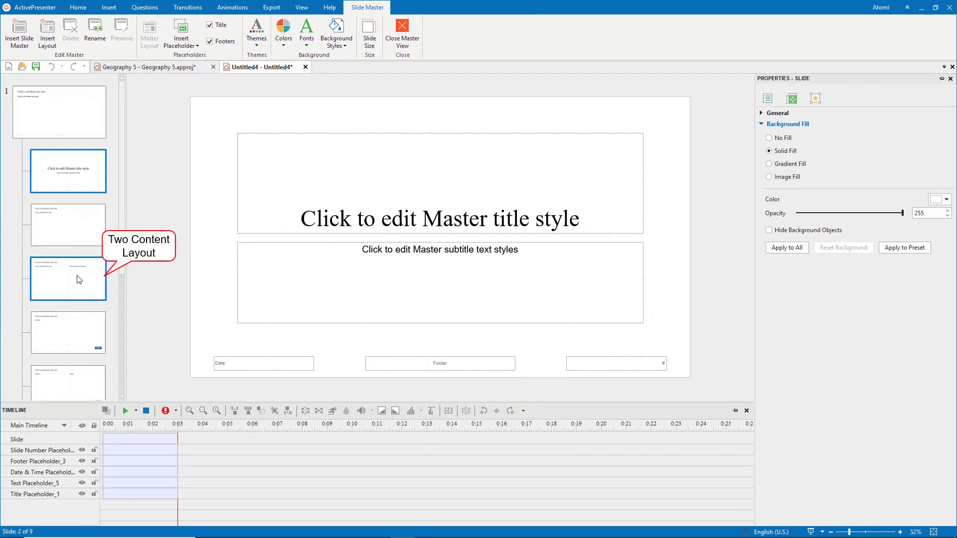
{"action": "left_click", "coordinate": [78, 280]}
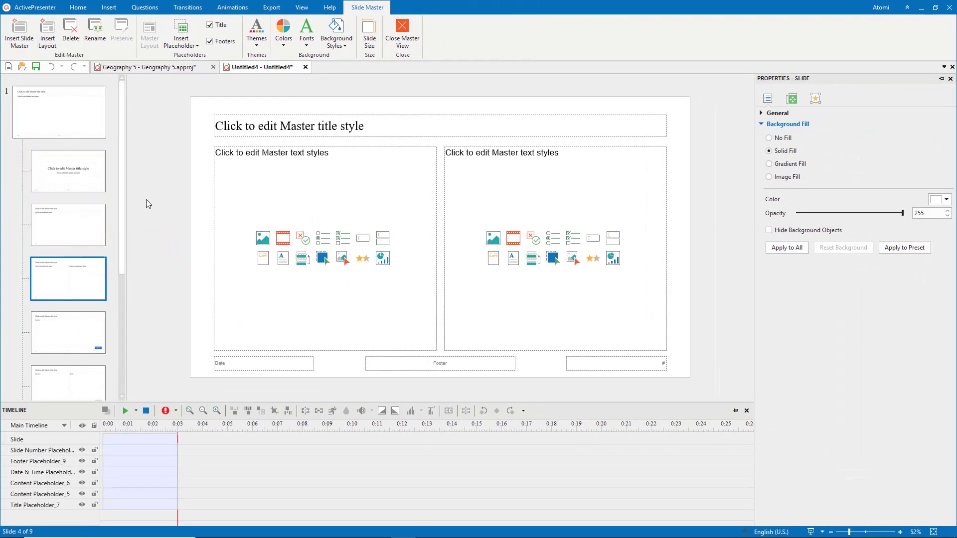
{"action": "left_click", "coordinate": [215, 136]}
{"action": "left_click", "coordinate": [78, 7]}
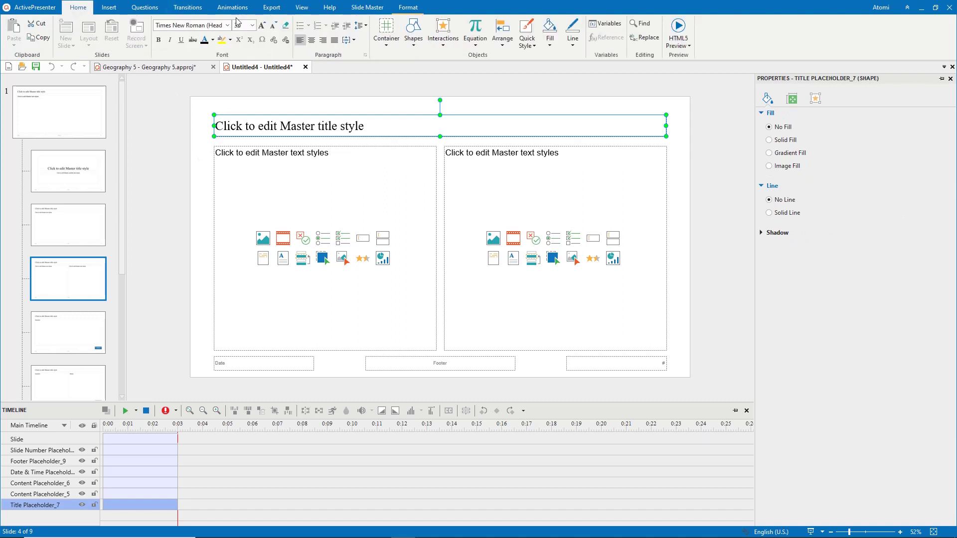
{"action": "type", "text": "45"}
{"action": "key", "text": "Return"}
{"action": "left_click", "coordinate": [226, 24]}
{"action": "left_click", "coordinate": [224, 62]}
- Set both content placeholders to size 32 and make them shorter and narrower
{"action": "left_click_drag", "start_coordinate": [197, 220], "coordinate": [465, 208]}
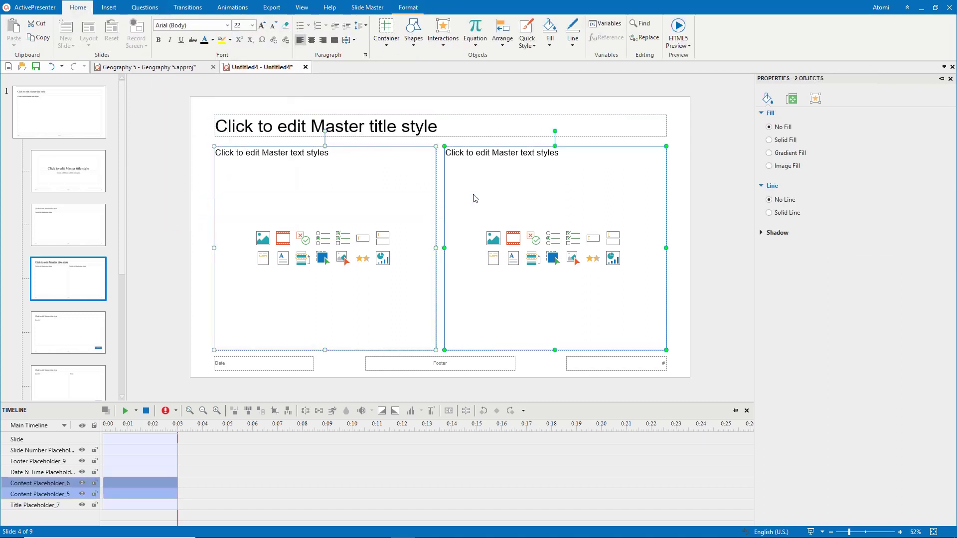
{"action": "type", "text": "32"}
{"action": "key", "text": "Return"}
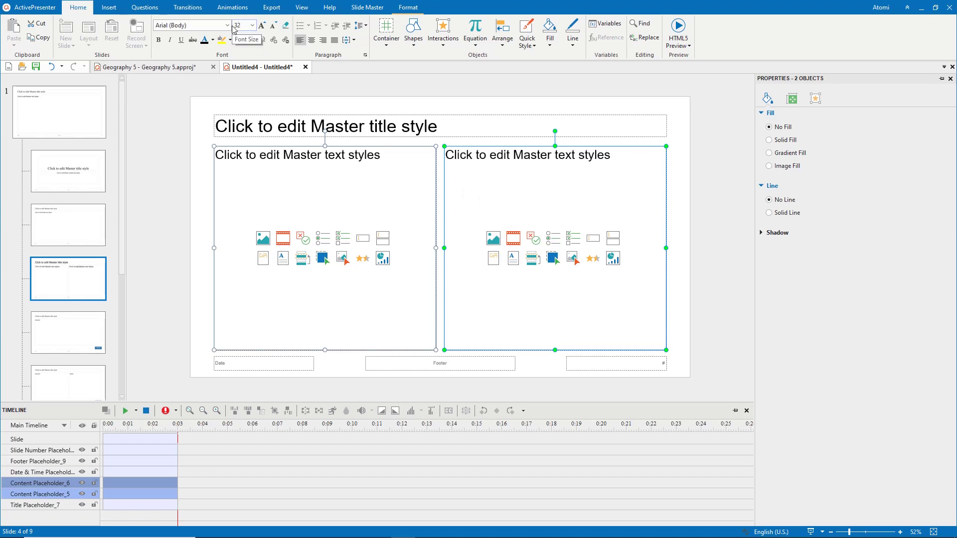
{"action": "left_click_drag", "start_coordinate": [325, 349], "coordinate": [326, 253]}
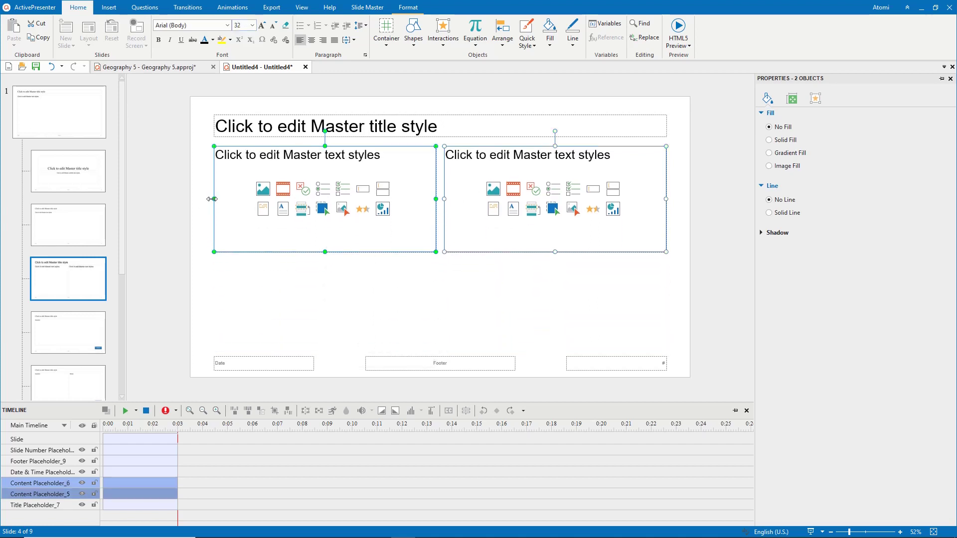
{"action": "left_click_drag", "start_coordinate": [212, 199], "coordinate": [246, 200]}
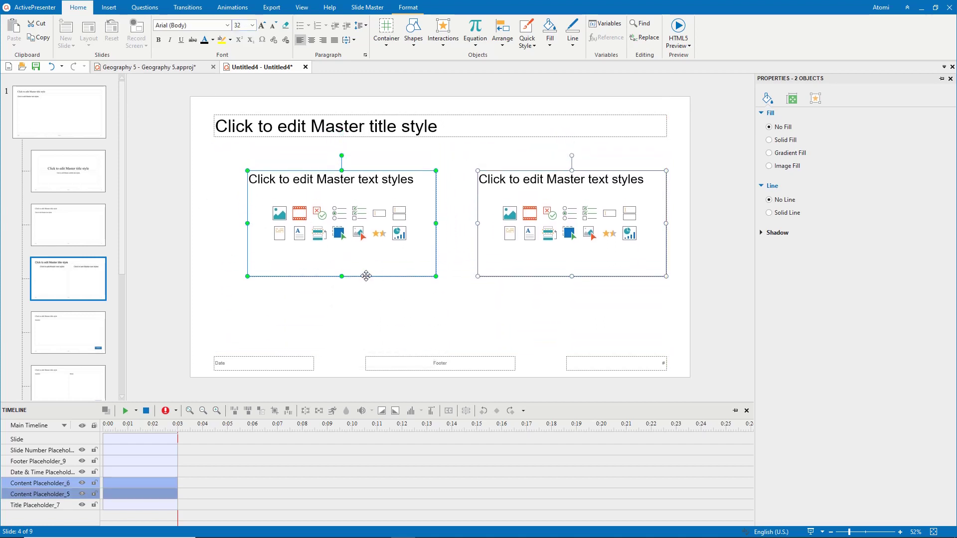
- Paste the Question Layout's Submit button at bottom centre with a 32-point label
{"action": "left_click", "coordinate": [74, 332]}
{"action": "left_click", "coordinate": [619, 343]}
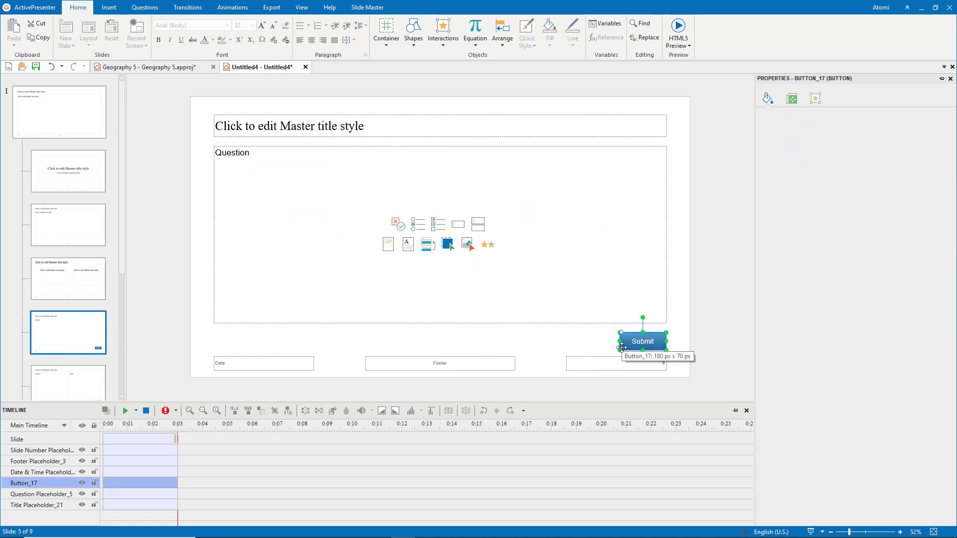
{"action": "left_click", "coordinate": [81, 290]}
{"action": "key", "text": "ctrl+v"}
{"action": "left_click_drag", "start_coordinate": [625, 346], "coordinate": [426, 335]}
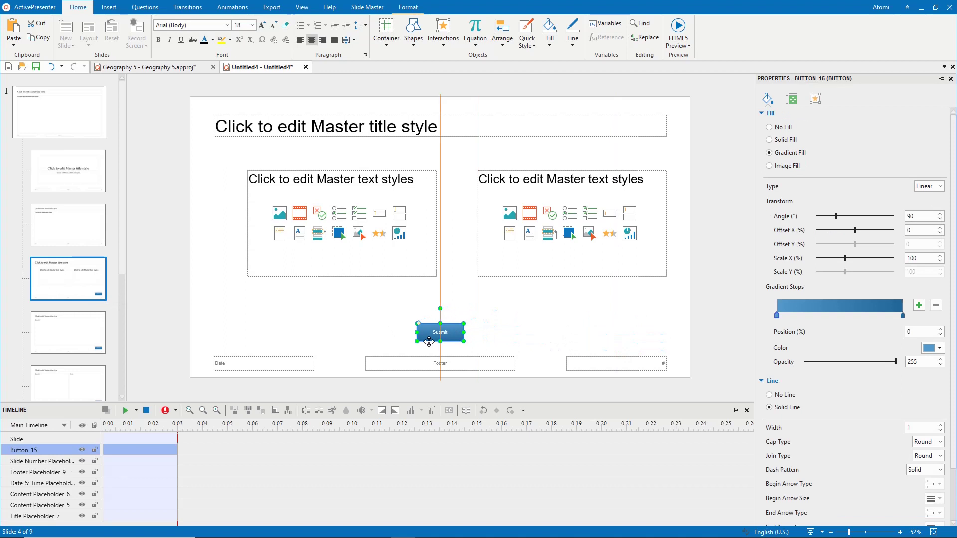
{"action": "left_click", "coordinate": [240, 26]}
{"action": "type", "text": "32"}
{"action": "key", "text": "Return"}
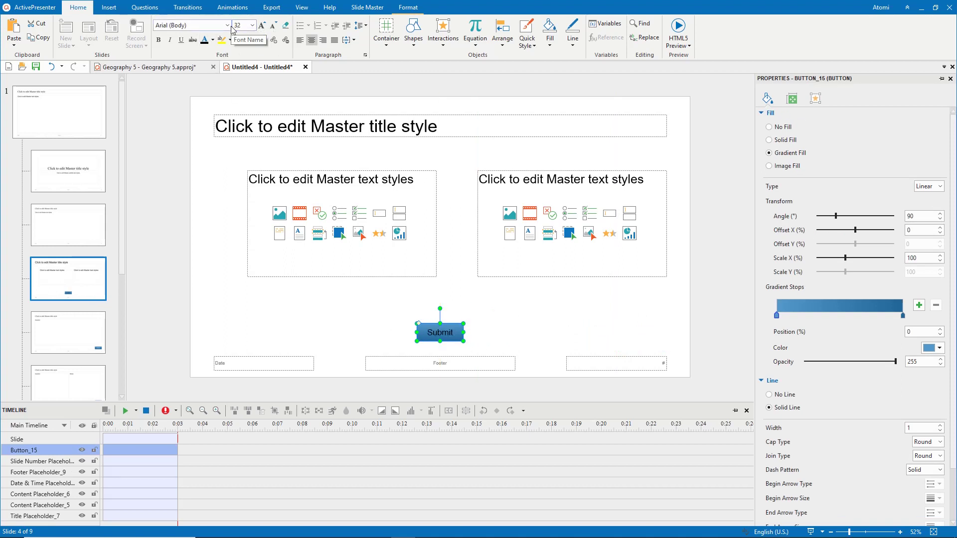
- Set the two-content layout's background to the 'maps background' image
{"action": "left_click", "coordinate": [442, 152]}
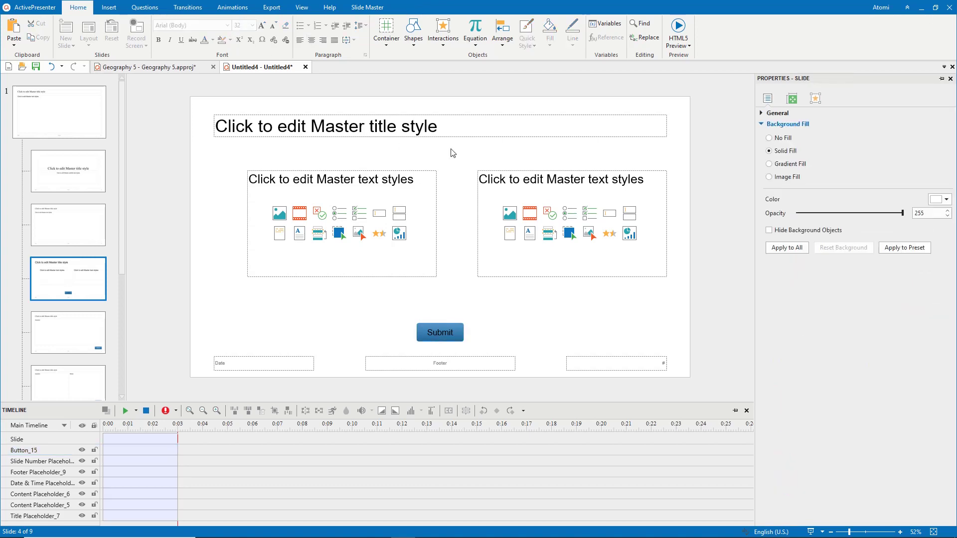
{"action": "left_click", "coordinate": [783, 178]}
{"action": "left_click", "coordinate": [930, 200]}
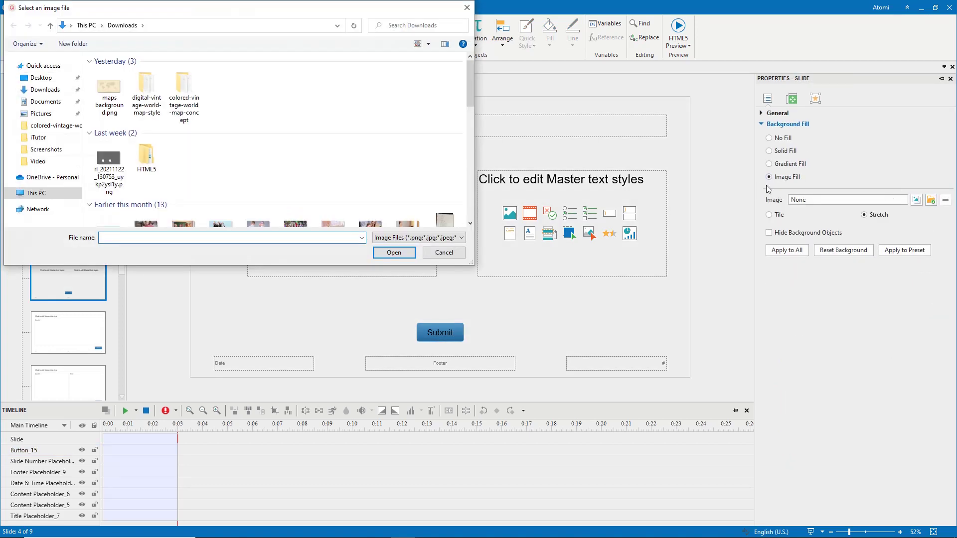
{"action": "double_click", "coordinate": [111, 98]}
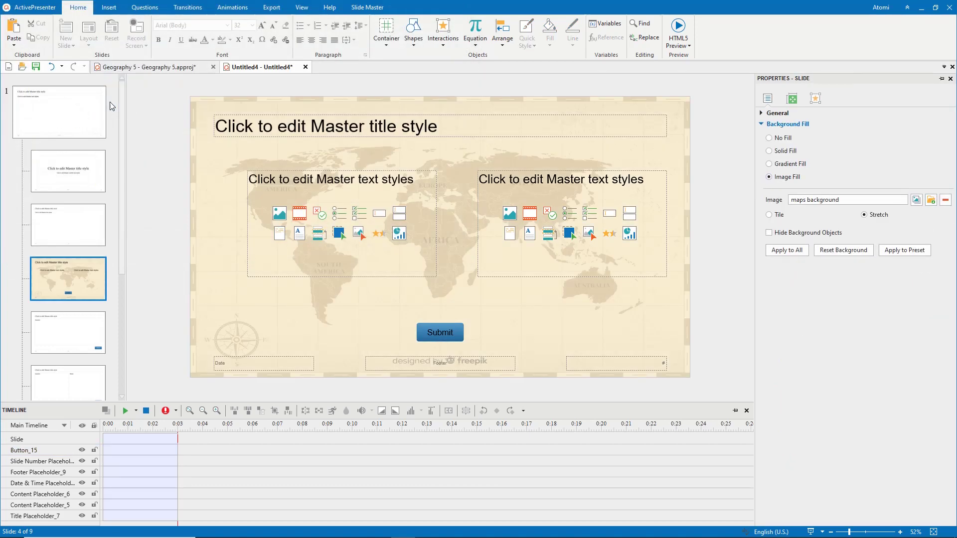
- Give the Submit button a solid fill, with its colour to be sampled from the slide
{"action": "left_click", "coordinate": [440, 334]}
{"action": "left_click", "coordinate": [783, 140]}
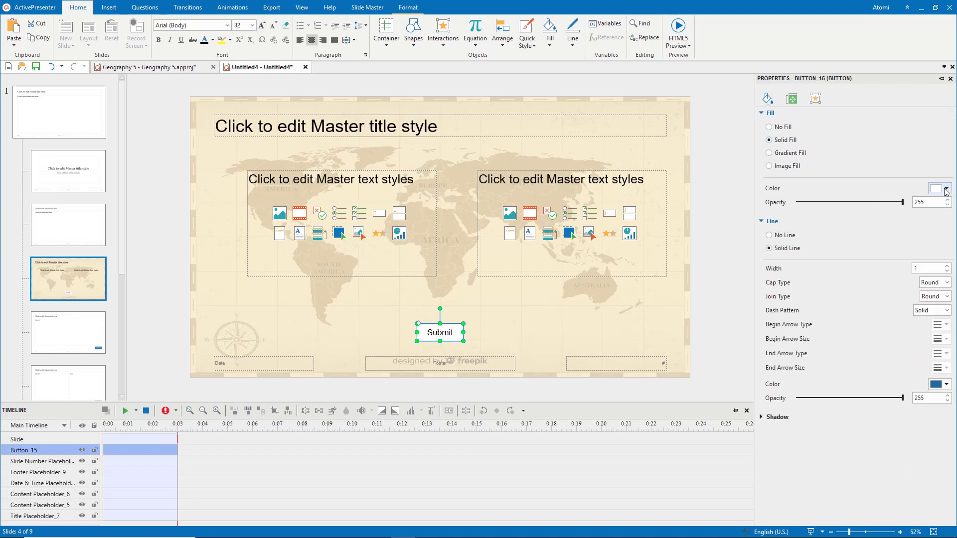
{"action": "left_click", "coordinate": [945, 189]}
{"action": "left_click", "coordinate": [880, 318]}
- Apply the tan map colour to the button and delete both placeholders' feedback events
{"action": "left_click", "coordinate": [449, 224]}
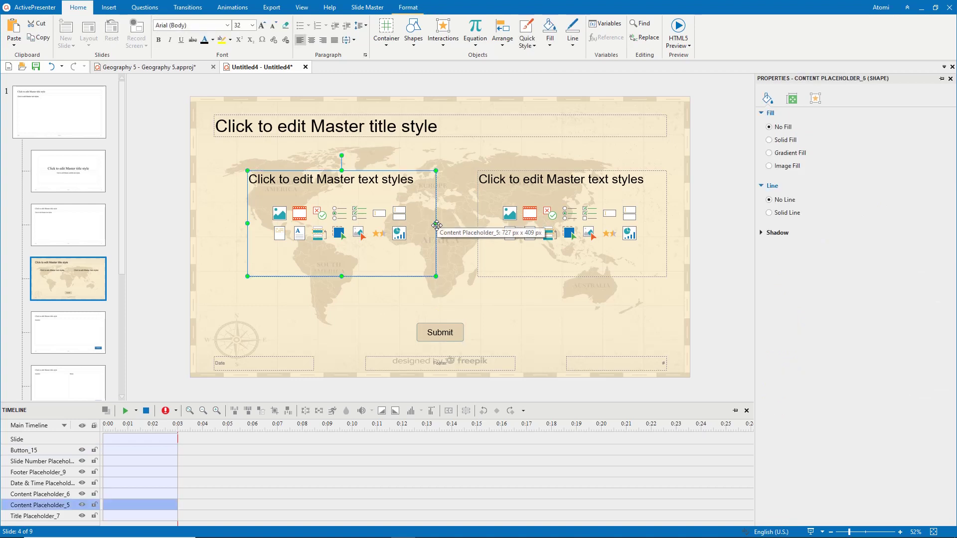
{"action": "left_click", "coordinate": [815, 98]}
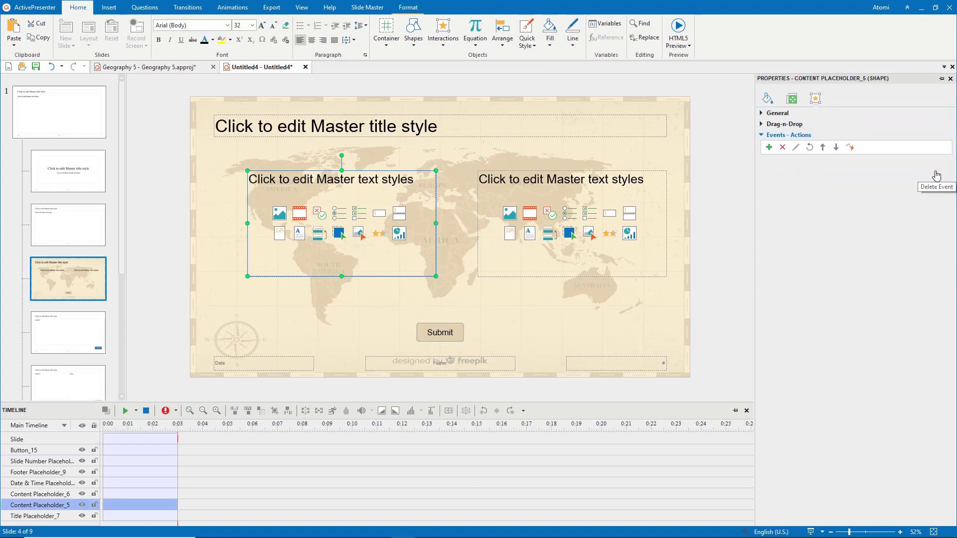
{"action": "left_click", "coordinate": [939, 171]}
{"action": "left_click", "coordinate": [940, 171]}
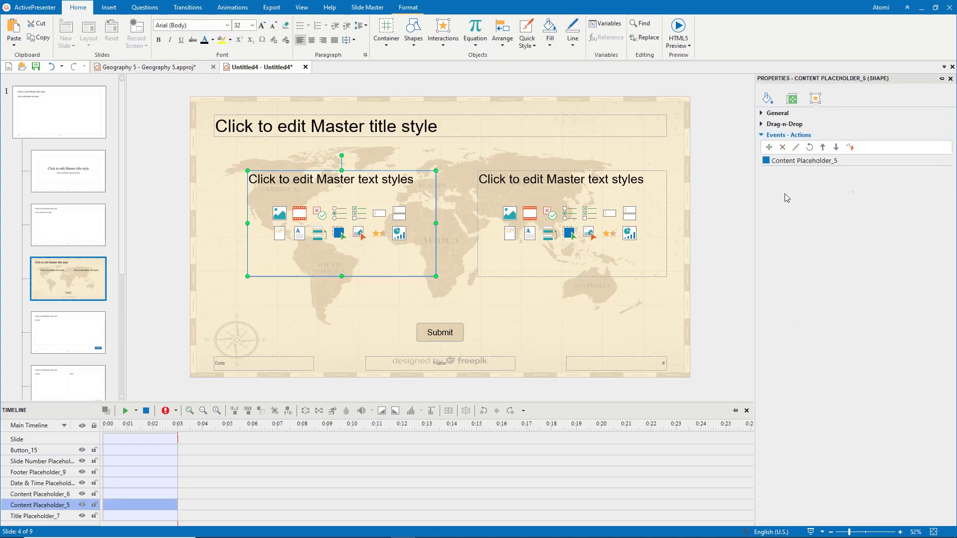
{"action": "left_click", "coordinate": [666, 212]}
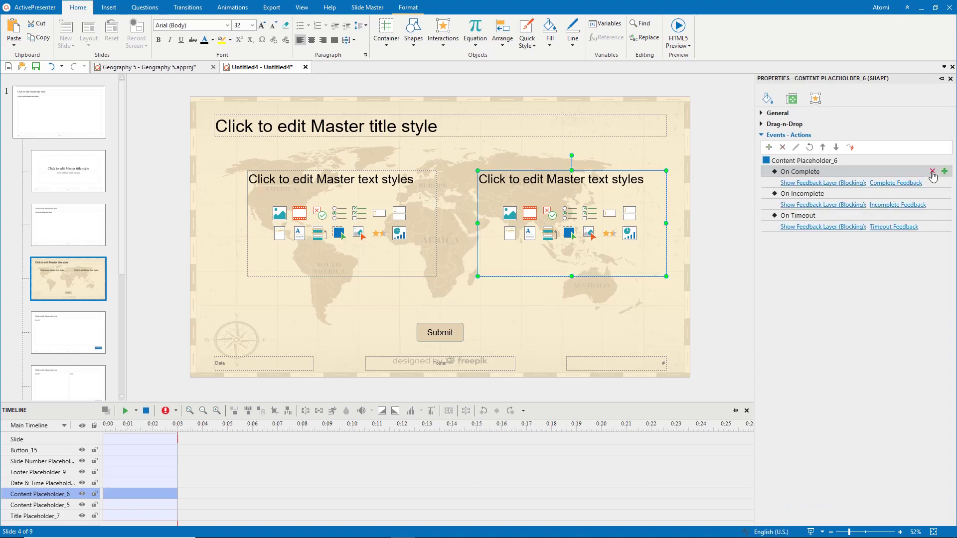
{"action": "left_click", "coordinate": [932, 171]}
{"action": "left_click", "coordinate": [932, 171]}
{"action": "left_click", "coordinate": [933, 171]}
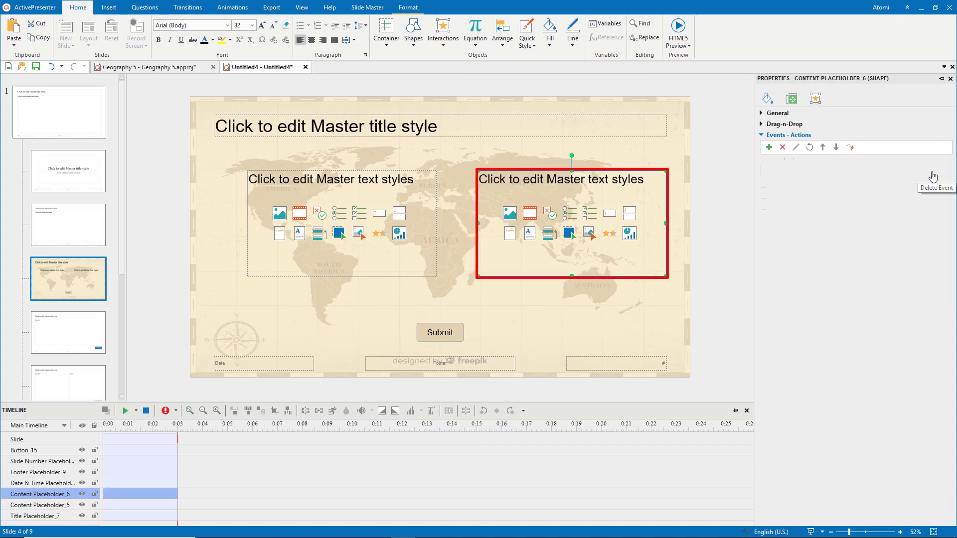
- Add a Go Forward action to the Submit button
{"action": "left_click", "coordinate": [454, 332]}
{"action": "left_click", "coordinate": [944, 209]}
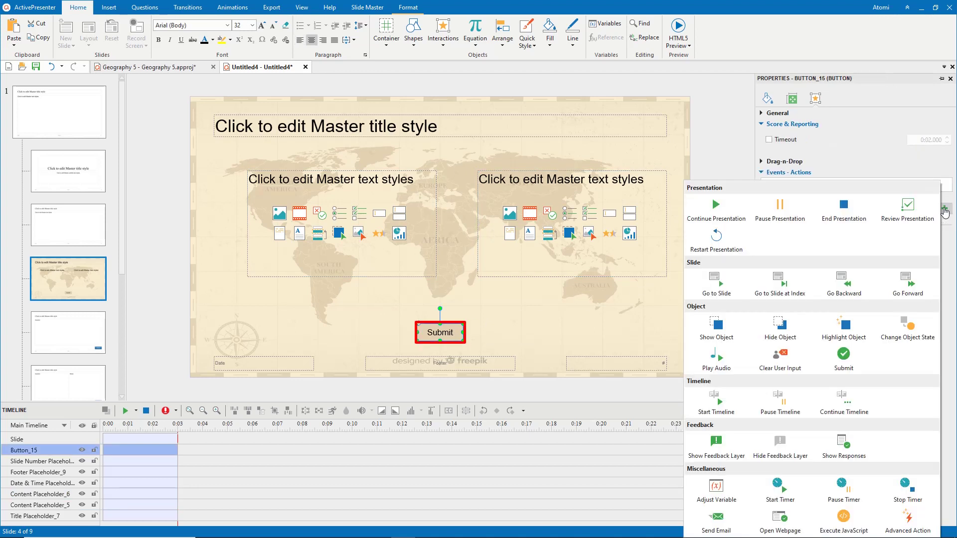
{"action": "left_click", "coordinate": [895, 280]}
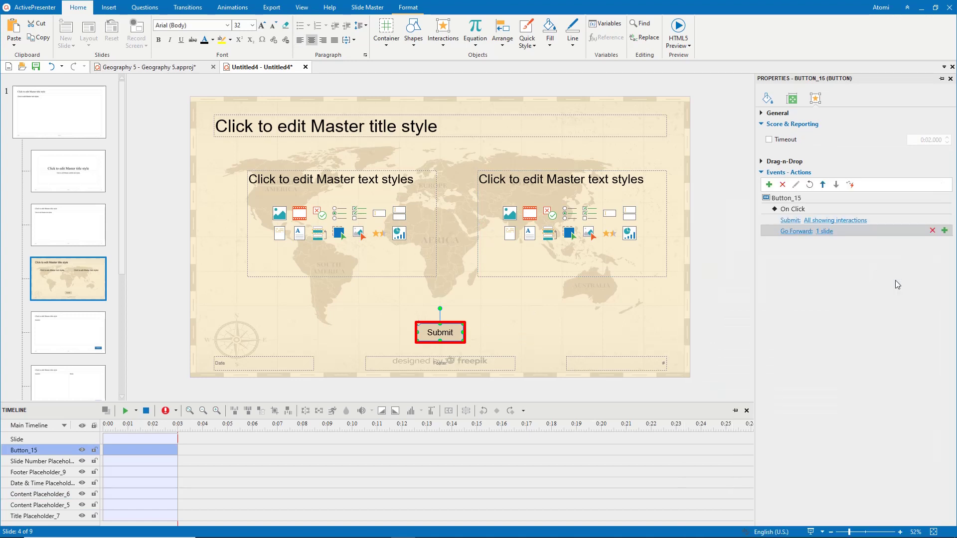
{"action": "scroll", "coordinate": [120, 299], "scroll_direction": "down", "scroll_amount": 3}
- Enlarge the Report Slide layout's title to 45 and enlarge its Report text
{"action": "left_click", "coordinate": [86, 304]}
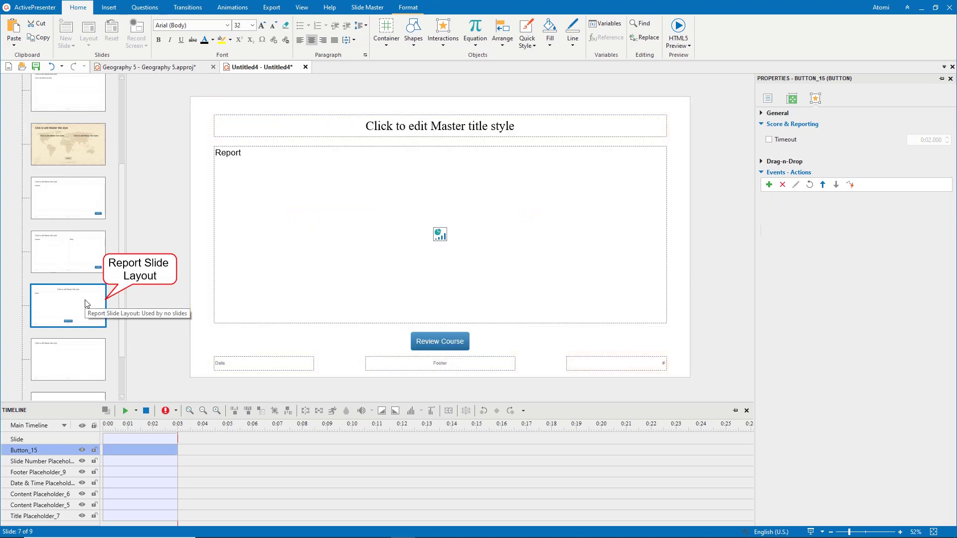
{"action": "left_click", "coordinate": [322, 136]}
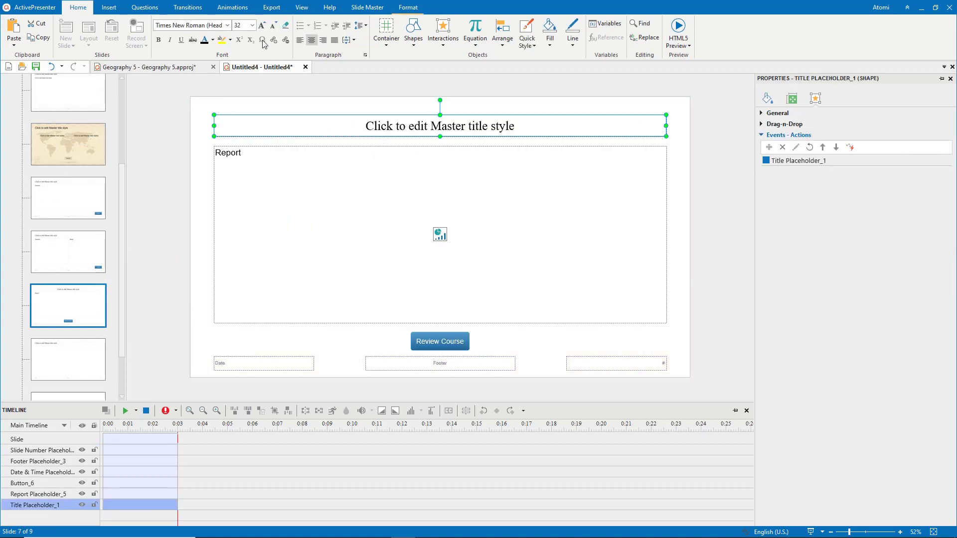
{"action": "type", "text": "45"}
{"action": "key", "text": "Return"}
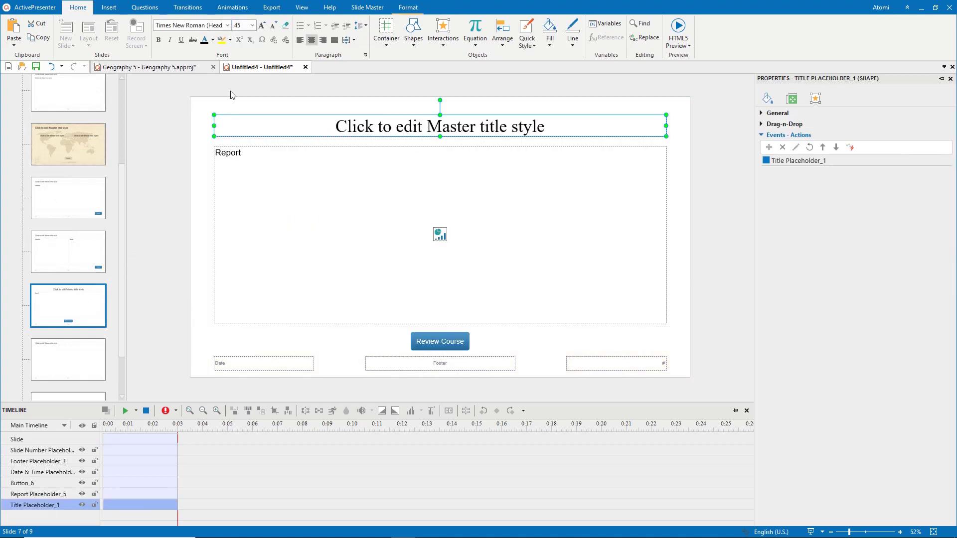
{"action": "left_click", "coordinate": [257, 146]}
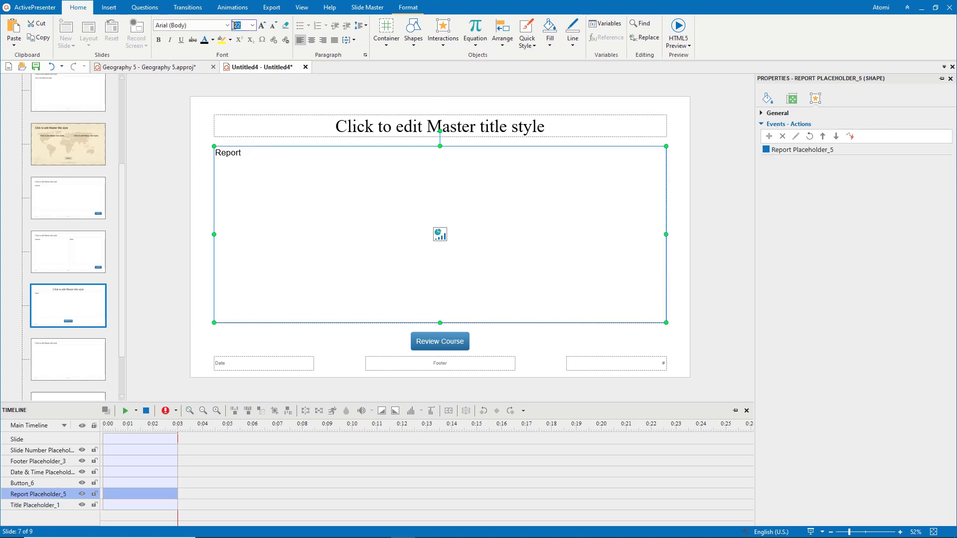
{"action": "key", "text": "Return"}
- Enlarge the Review Course button's text and make the button taller
{"action": "left_click", "coordinate": [451, 333]}
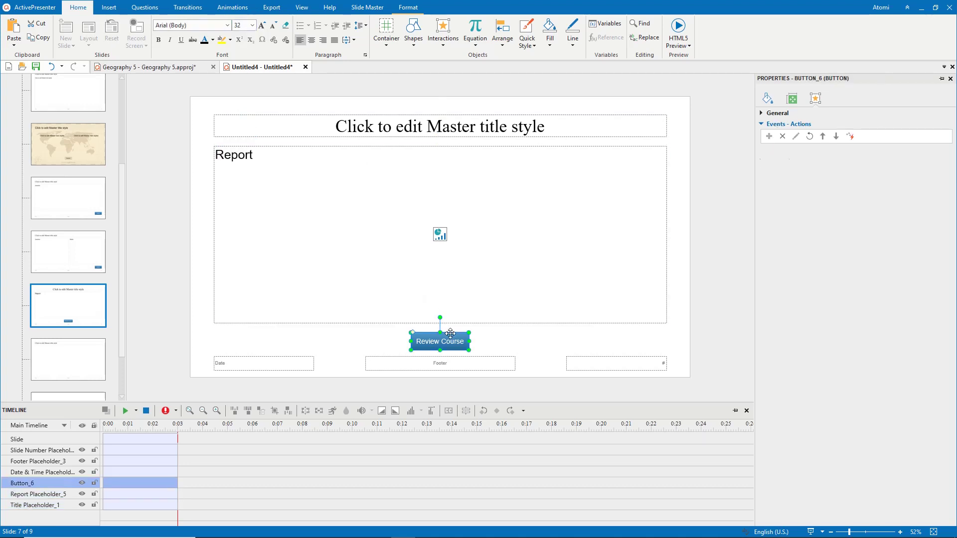
{"action": "left_click", "coordinate": [238, 25]}
{"action": "key", "text": "Return"}
{"action": "mouse_move", "coordinate": [440, 332]}
{"action": "left_mouse_down"}
{"action": "mouse_move", "coordinate": [440, 323]}
{"action": "mouse_move", "coordinate": [449, 355]}
{"action": "left_mouse_up"}
{"action": "left_click", "coordinate": [500, 340]}
- Set the report layout's background to the 'maps background' image
{"action": "left_click", "coordinate": [767, 99]}
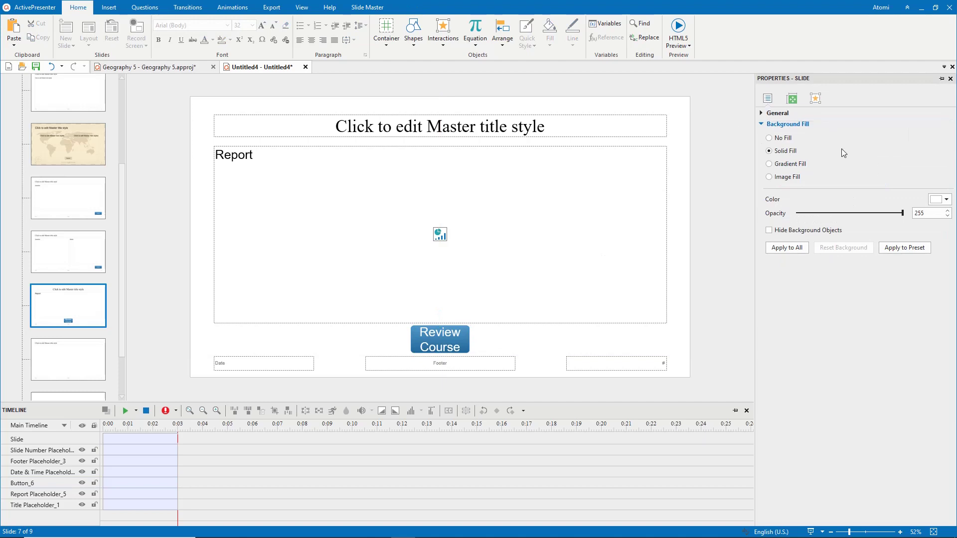
{"action": "left_click", "coordinate": [785, 176]}
{"action": "left_click", "coordinate": [930, 201]}
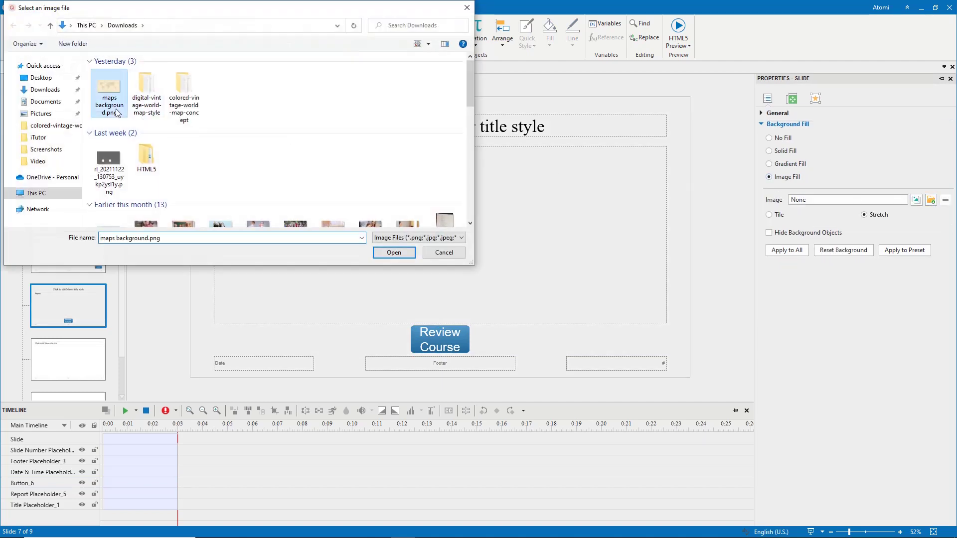
{"action": "double_click", "coordinate": [139, 95]}
- Fill the Review Course button with the beige map colour, give it black text, and close Master View
{"action": "left_click", "coordinate": [469, 337]}
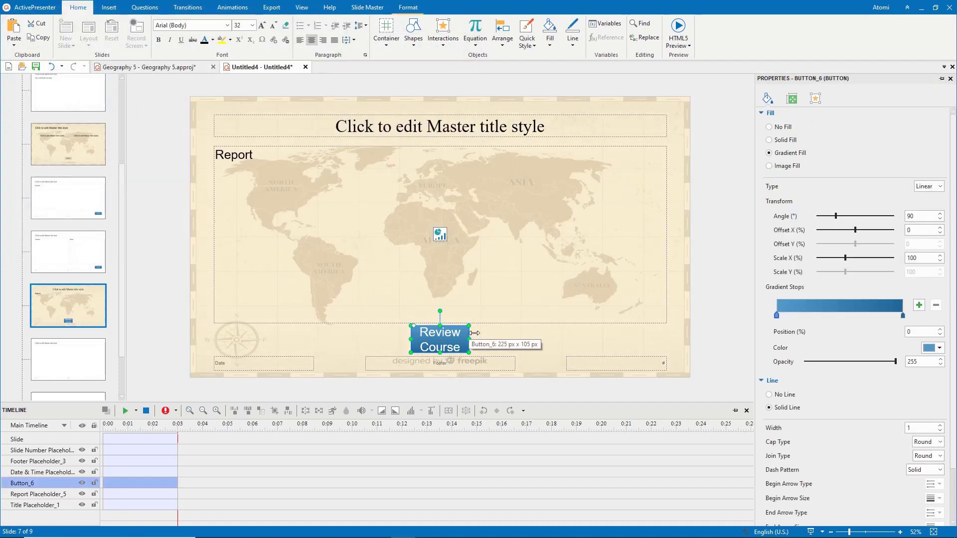
{"action": "left_click", "coordinate": [785, 140]}
{"action": "left_click", "coordinate": [947, 190]}
{"action": "left_click", "coordinate": [886, 319]}
{"action": "left_click", "coordinate": [498, 198]}
{"action": "left_click", "coordinate": [203, 42]}
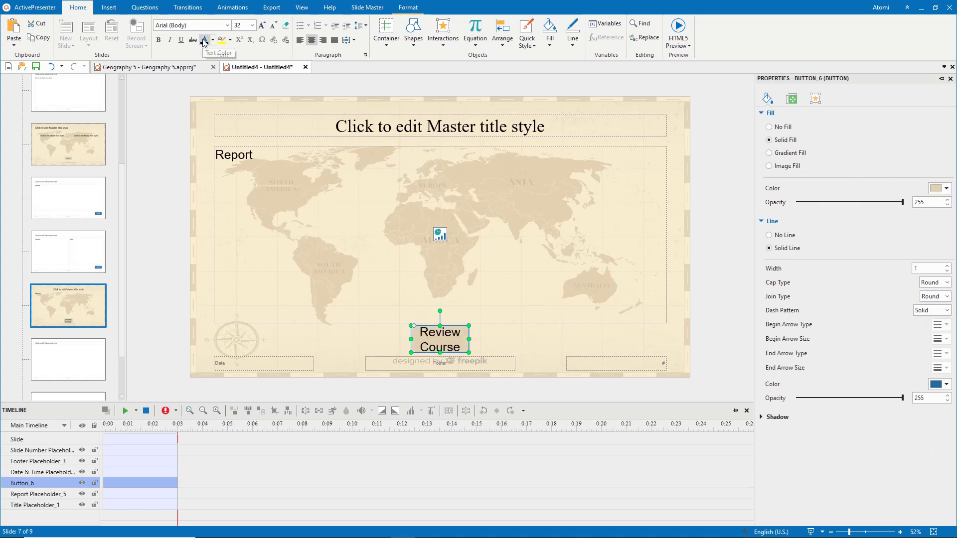
{"action": "left_click", "coordinate": [366, 7]}
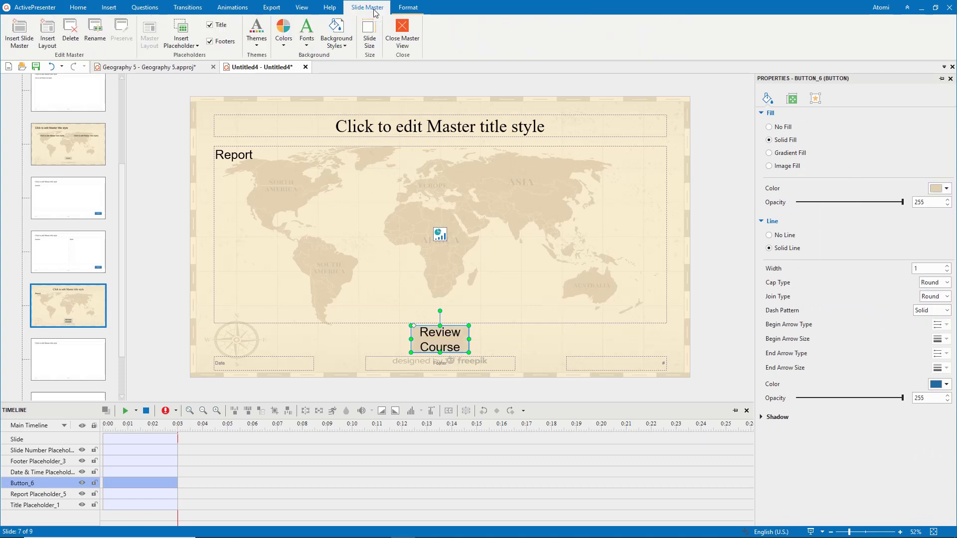
{"action": "left_click", "coordinate": [402, 33]}
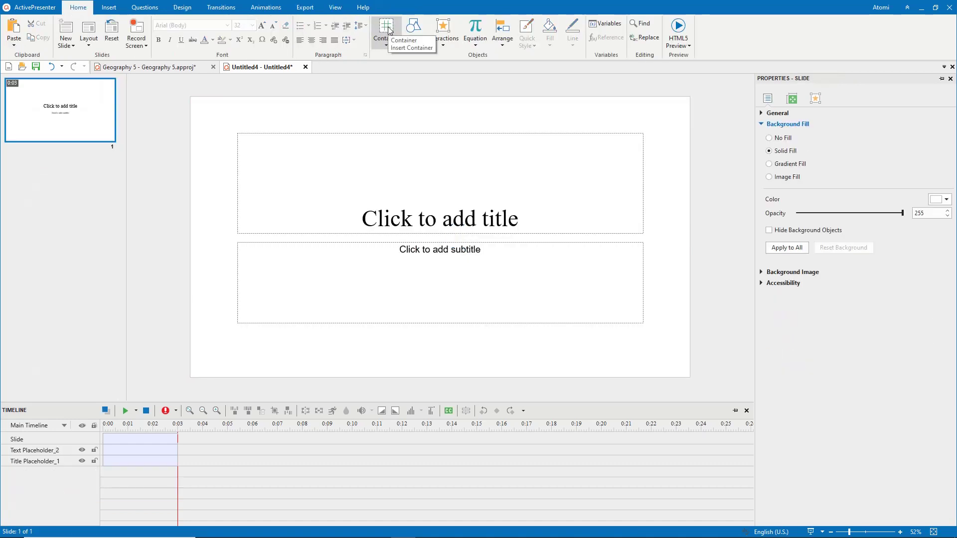
- Add four Two Content map slides
{"action": "left_click", "coordinate": [74, 47]}
{"action": "left_click", "coordinate": [200, 95]}
{"action": "left_click", "coordinate": [74, 47]}
{"action": "left_click", "coordinate": [197, 93]}
{"action": "left_click", "coordinate": [74, 46]}
{"action": "left_click", "coordinate": [205, 95]}
{"action": "left_click", "coordinate": [68, 45]}
{"action": "left_click", "coordinate": [216, 94]}
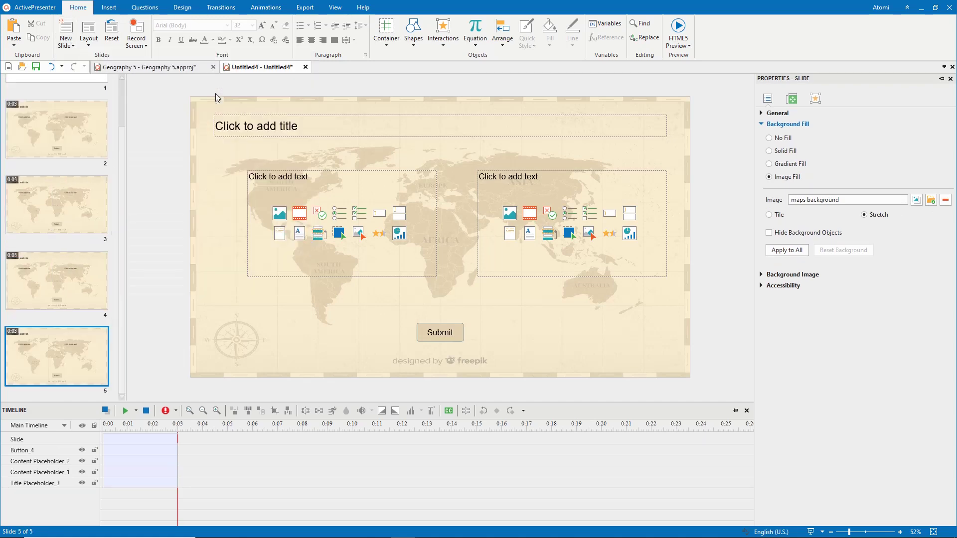
- Add a Report Slide at the end and select the blank title slide
{"action": "left_click", "coordinate": [67, 44]}
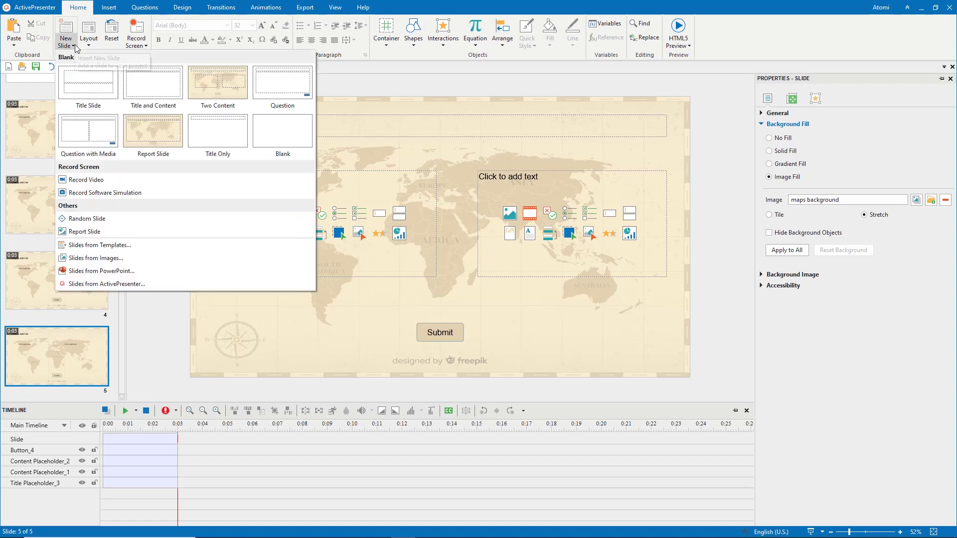
{"action": "left_click", "coordinate": [169, 123]}
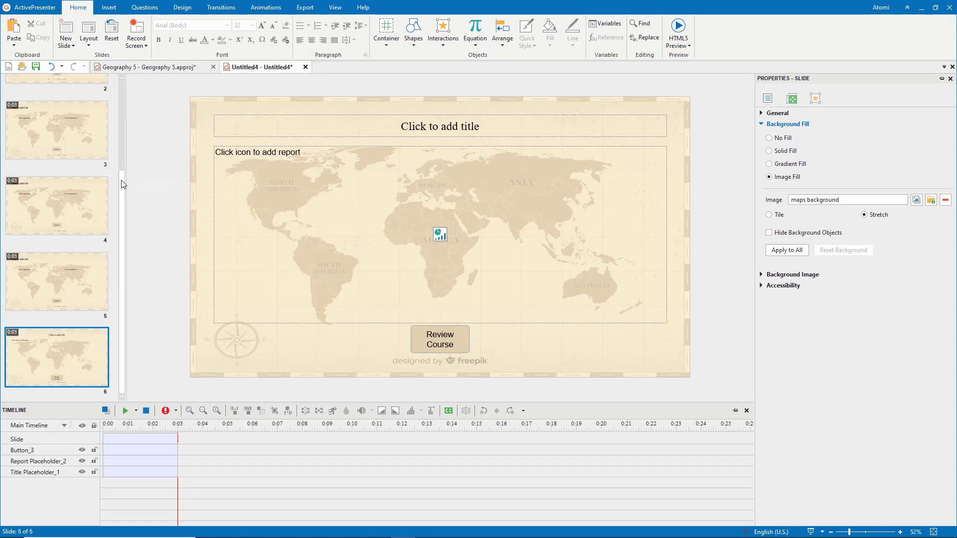
{"action": "left_click", "coordinate": [96, 110]}
- Delete the title slide and add the contiguous-states question with answers 33, 39, 48, 50
{"action": "key", "text": "Delete"}
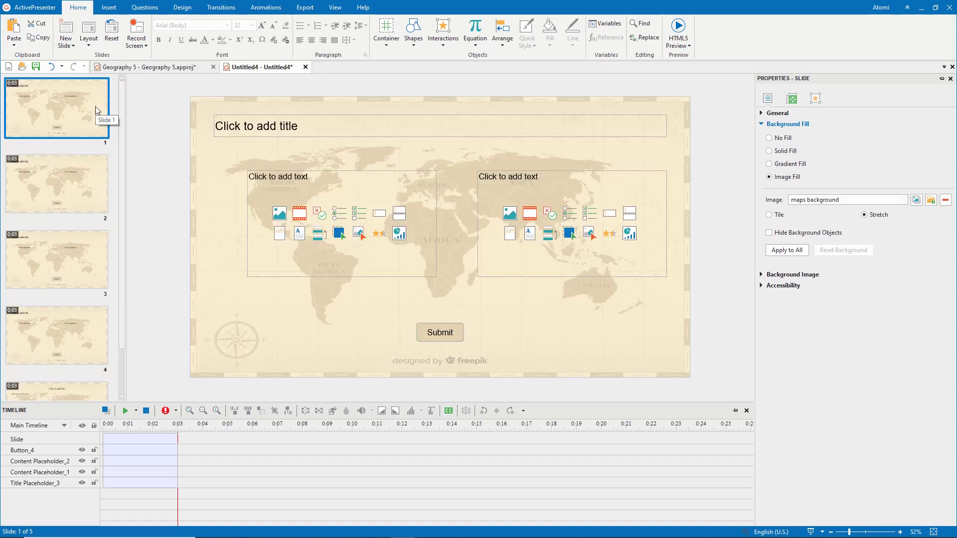
{"action": "key", "text": "ctrl+v"}
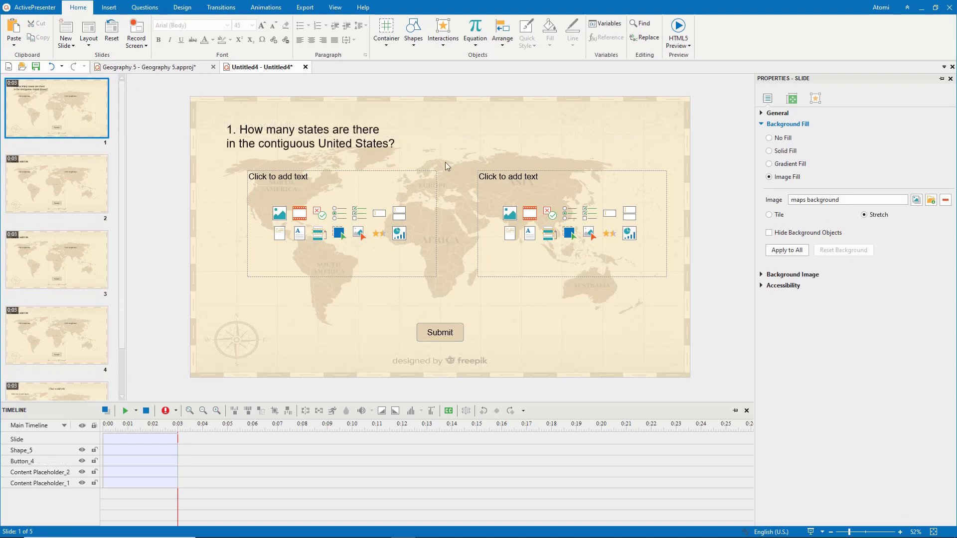
{"action": "left_click", "coordinate": [342, 218]}
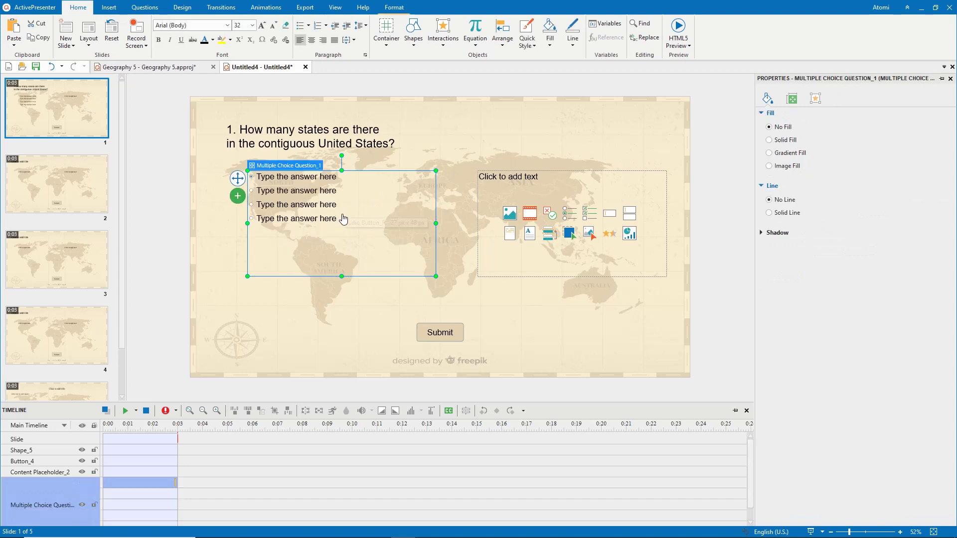
{"action": "left_click", "coordinate": [336, 177]}
{"action": "left_click", "coordinate": [336, 189]}
{"action": "left_click", "coordinate": [332, 207]}
{"action": "type", "text": "40"}
{"action": "left_click", "coordinate": [330, 221]}
{"action": "type", "text": "50"}
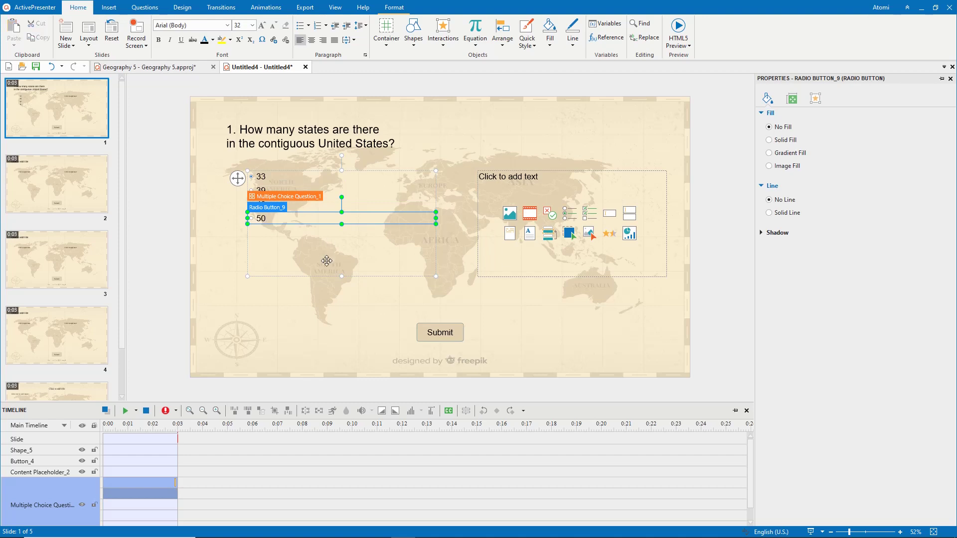
- Give the answer radios an orange style and mark 48 as correct
{"action": "left_click", "coordinate": [327, 267]}
{"action": "left_click", "coordinate": [391, 13]}
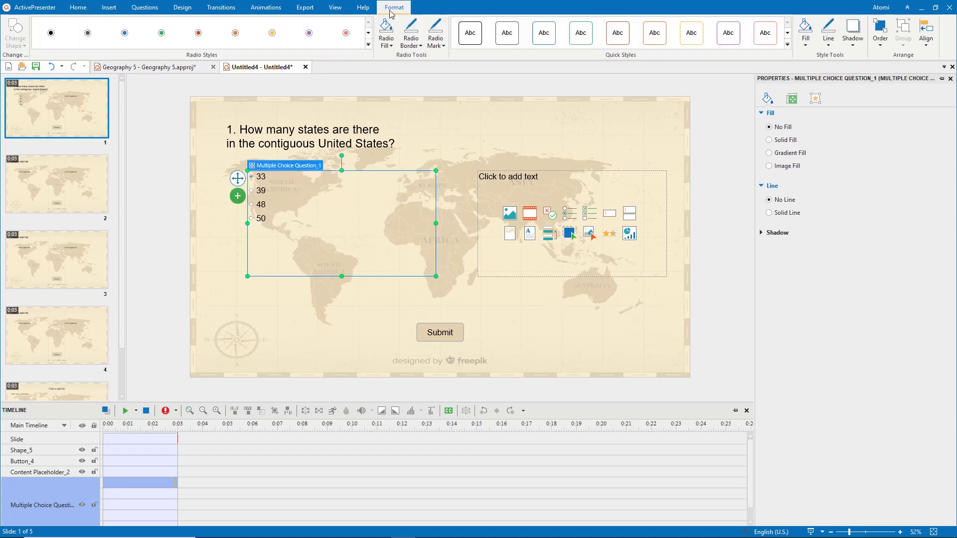
{"action": "left_click", "coordinate": [368, 45]}
{"action": "left_click", "coordinate": [236, 249]}
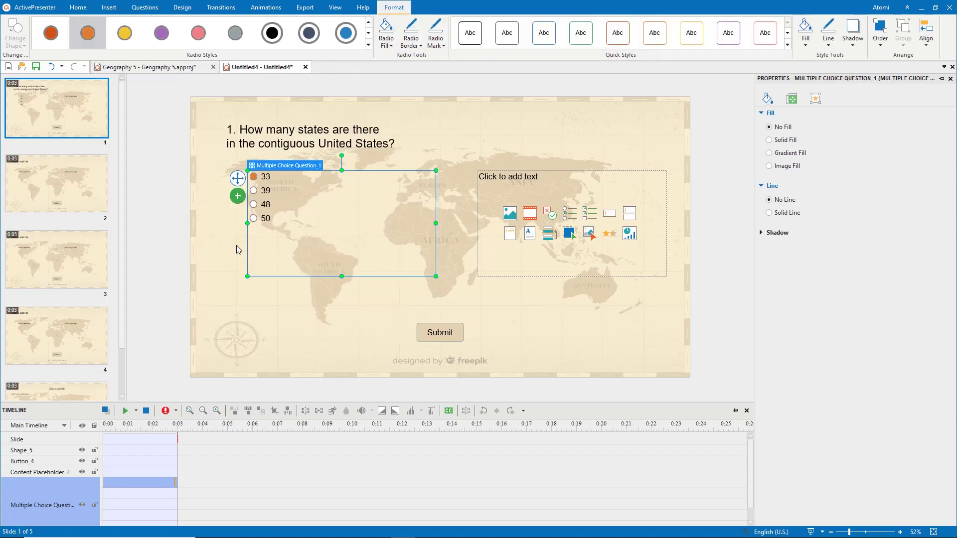
{"action": "left_click", "coordinate": [254, 207]}
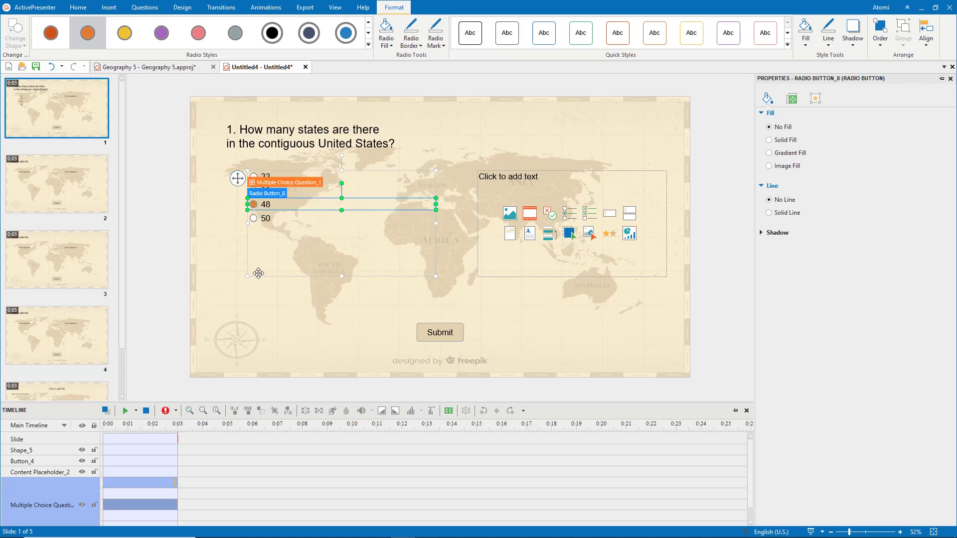
{"action": "left_click", "coordinate": [258, 276]}
{"action": "left_click", "coordinate": [816, 101]}
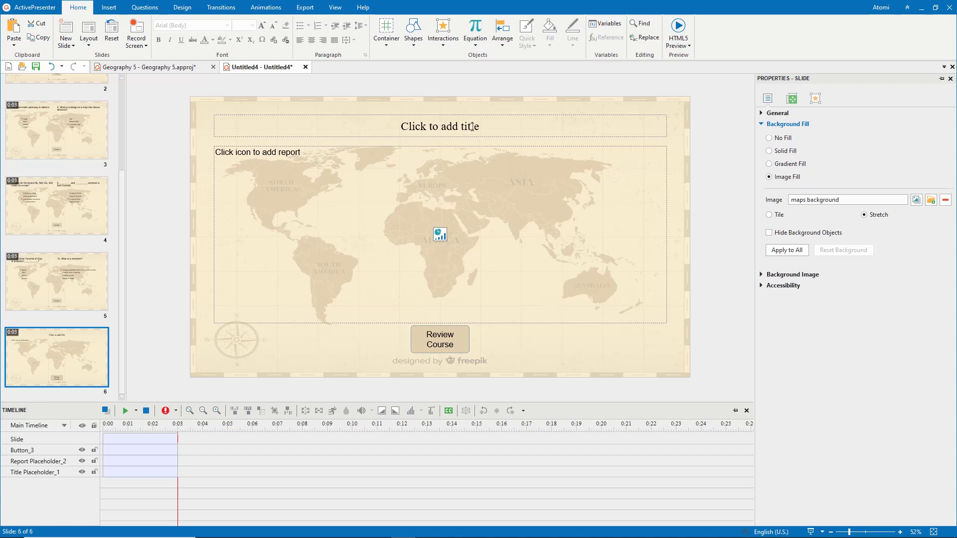
- Insert the results report into the report slide's placeholder
{"action": "left_click", "coordinate": [472, 127]}
{"action": "type", "text": "Check your result:"}
{"action": "left_click", "coordinate": [440, 235]}
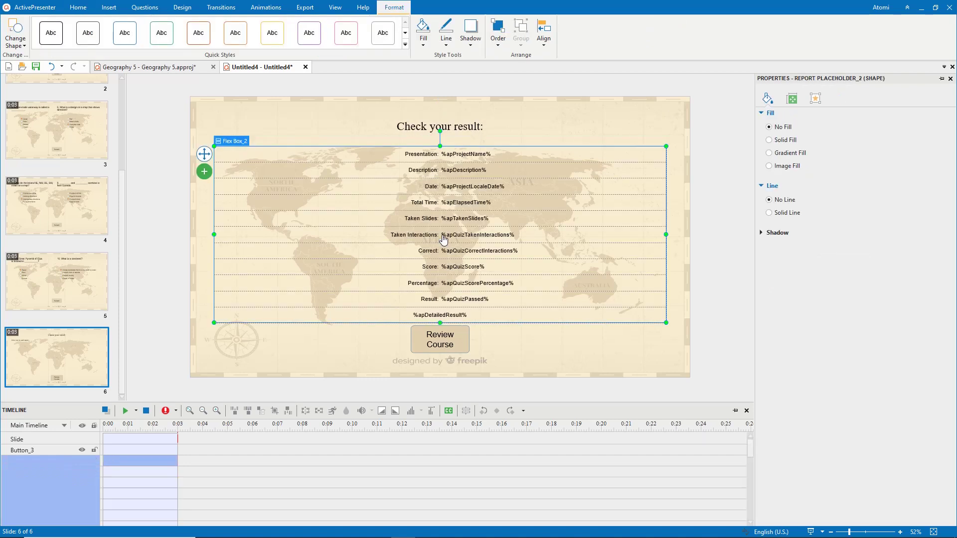
- Hide the report's Presentation, Description, Total Time and Taken Slides rows
{"action": "left_click", "coordinate": [815, 98]}
{"action": "left_click", "coordinate": [789, 124]}
{"action": "left_click", "coordinate": [791, 139]}
{"action": "left_click", "coordinate": [778, 165]}
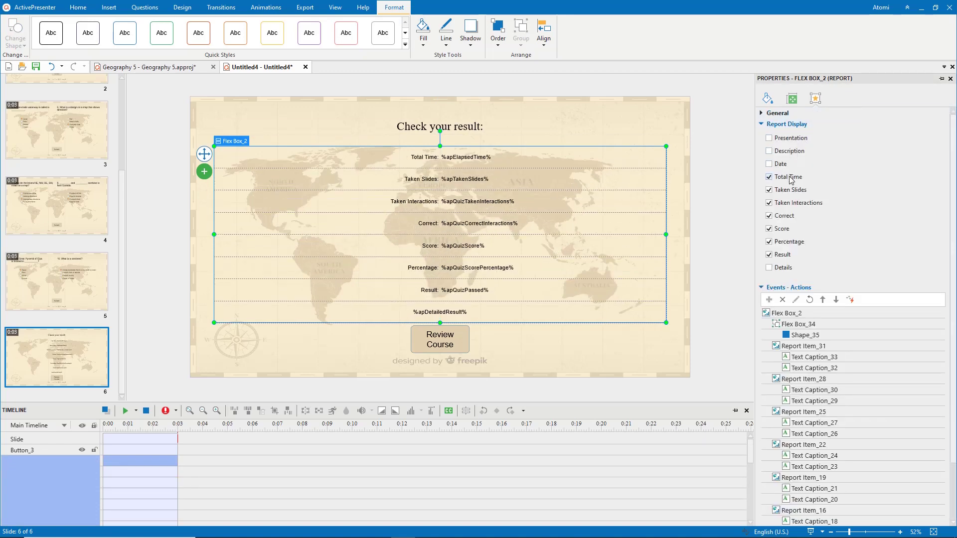
{"action": "left_click", "coordinate": [786, 190]}
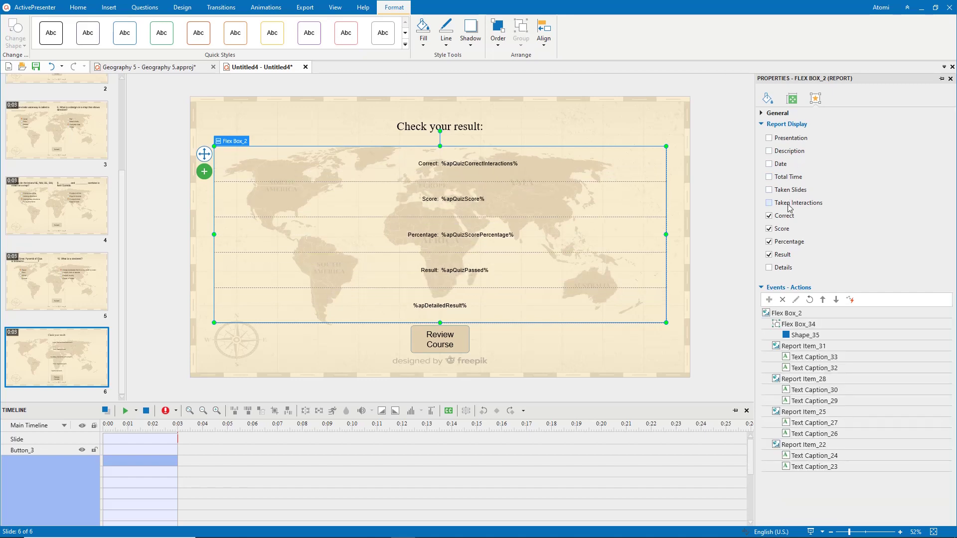
{"action": "left_click", "coordinate": [76, 9]}
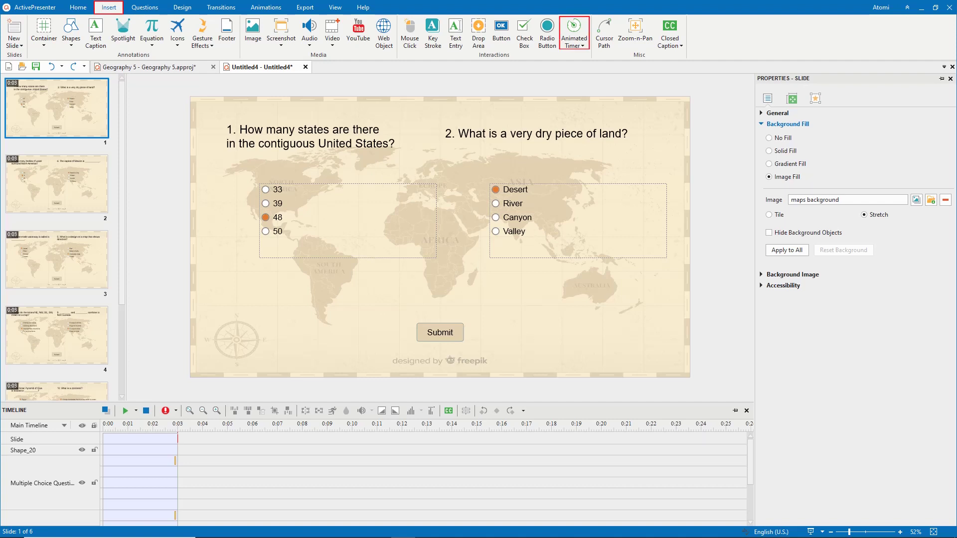
- Draw an animated timer at the slide's top-right with bold red 35-point digits
{"action": "left_click", "coordinate": [584, 47]}
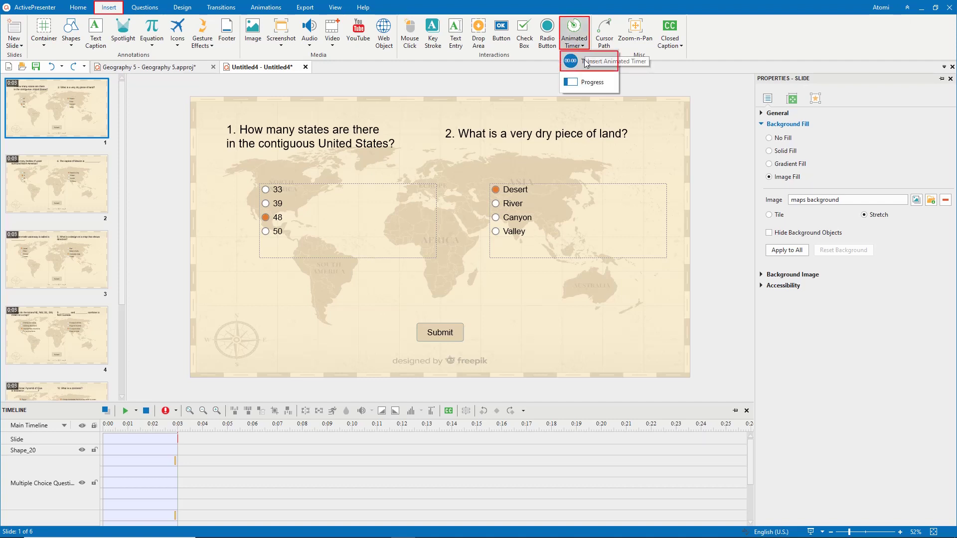
{"action": "left_click", "coordinate": [587, 61]}
{"action": "left_click_drag", "start_coordinate": [659, 135], "coordinate": [684, 148]}
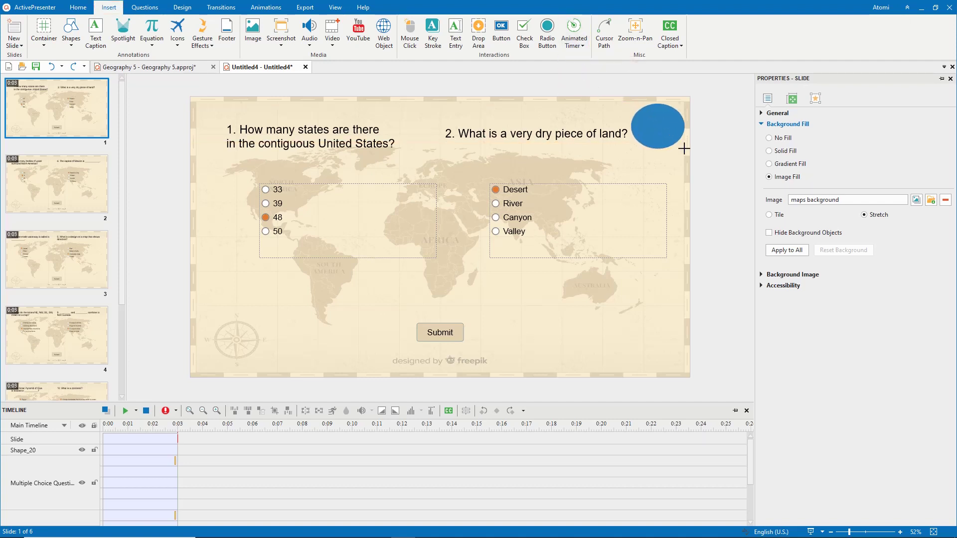
{"action": "left_click", "coordinate": [86, 12]}
{"action": "type", "text": "35"}
{"action": "key", "text": "Return"}
{"action": "left_click", "coordinate": [158, 40]}
{"action": "left_click", "coordinate": [203, 43]}
- Give the timer 0 fill opacity, a solid red outline, and 200×200 size
{"action": "left_click_drag", "start_coordinate": [903, 202], "coordinate": [794, 208]}
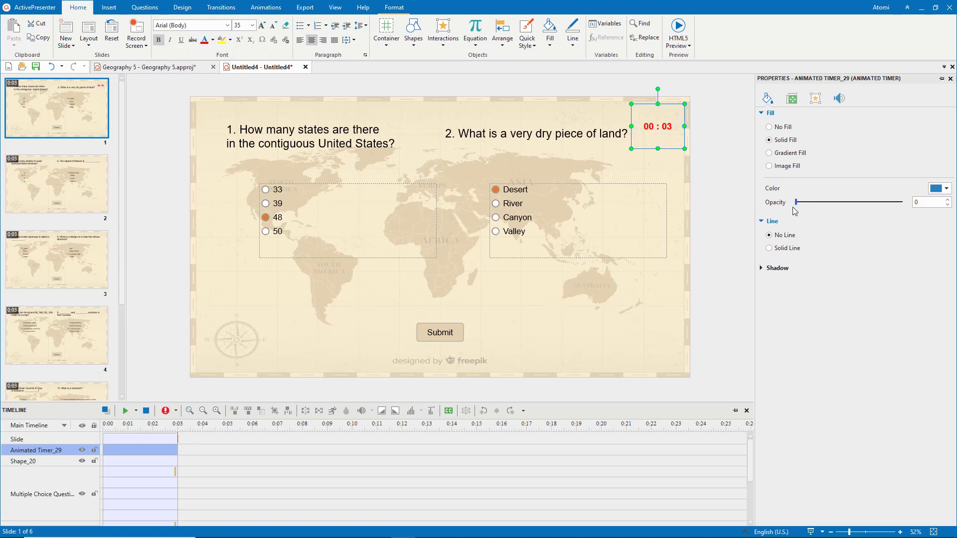
{"action": "left_click", "coordinate": [785, 248]}
{"action": "left_click", "coordinate": [950, 386]}
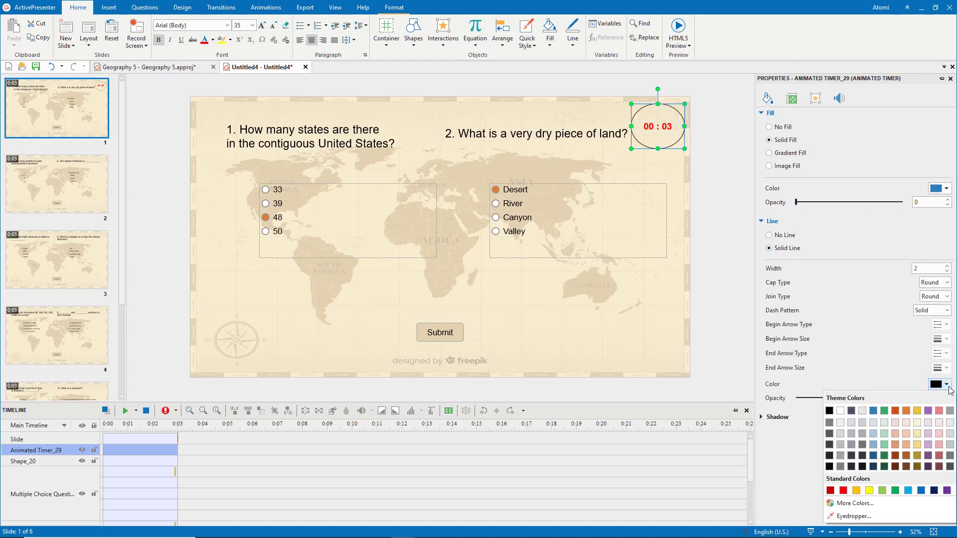
{"action": "left_click", "coordinate": [840, 488]}
{"action": "left_click", "coordinate": [792, 100]}
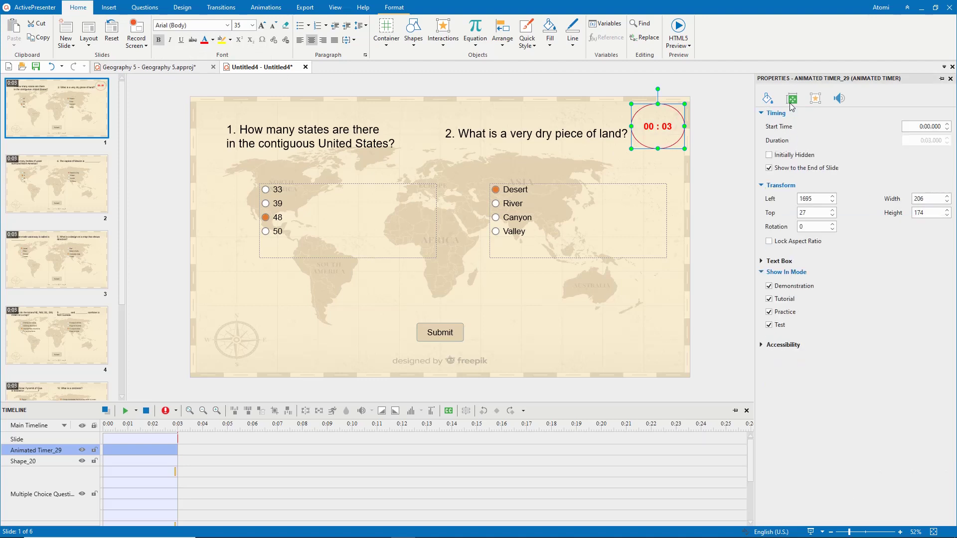
{"action": "double_click", "coordinate": [924, 198]}
{"action": "type", "text": "200"}
{"action": "key", "text": "Tab"}
{"action": "type", "text": "200"}
{"action": "key", "text": "Return"}
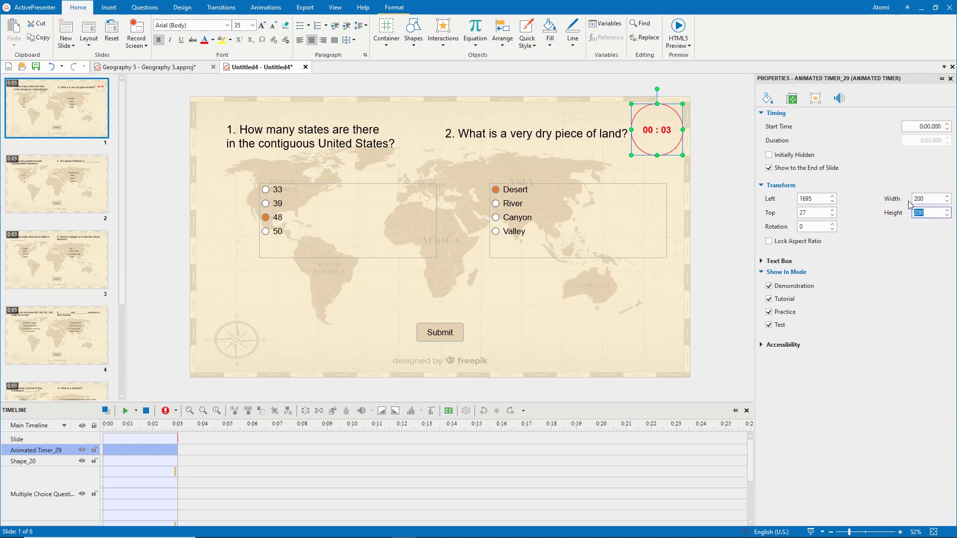
- Show the timer on the top layer over multiple slides, counting down 10:00 without matching object duration
{"action": "right_click", "coordinate": [657, 134]}
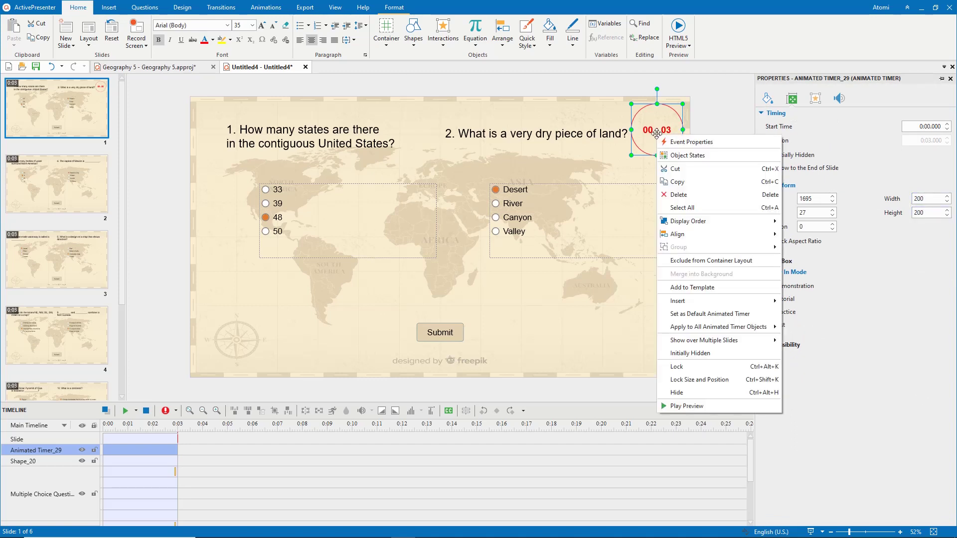
{"action": "mouse_move", "coordinate": [703, 341]}
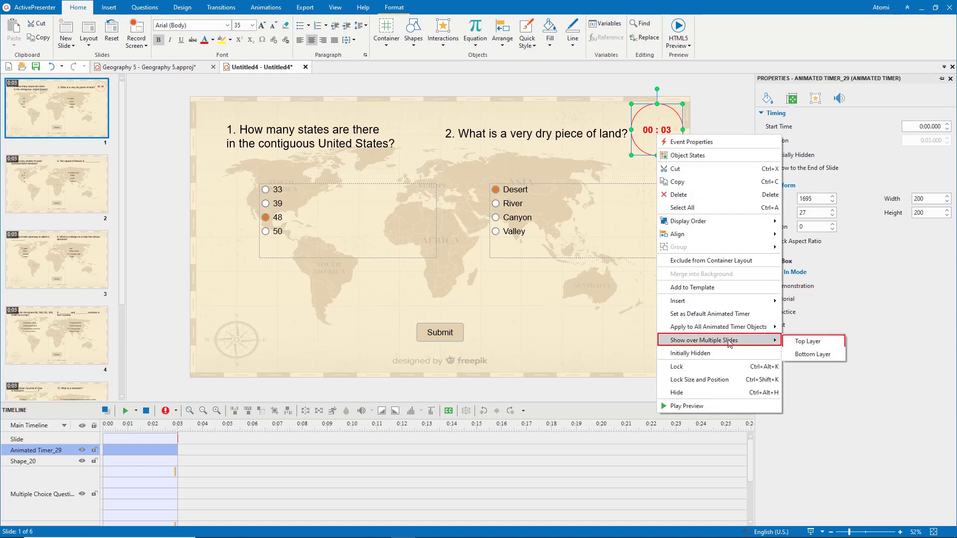
{"action": "left_click", "coordinate": [800, 340]}
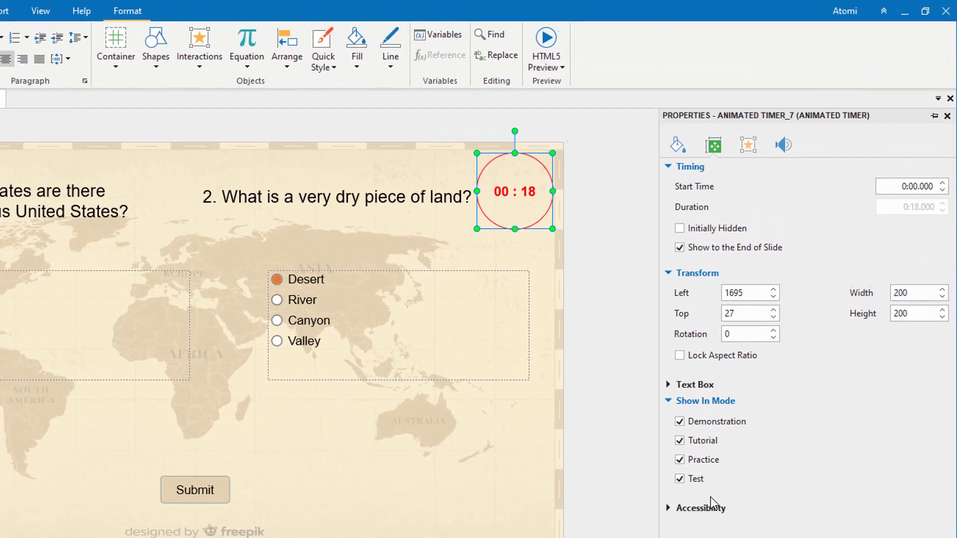
{"action": "left_click", "coordinate": [752, 155]}
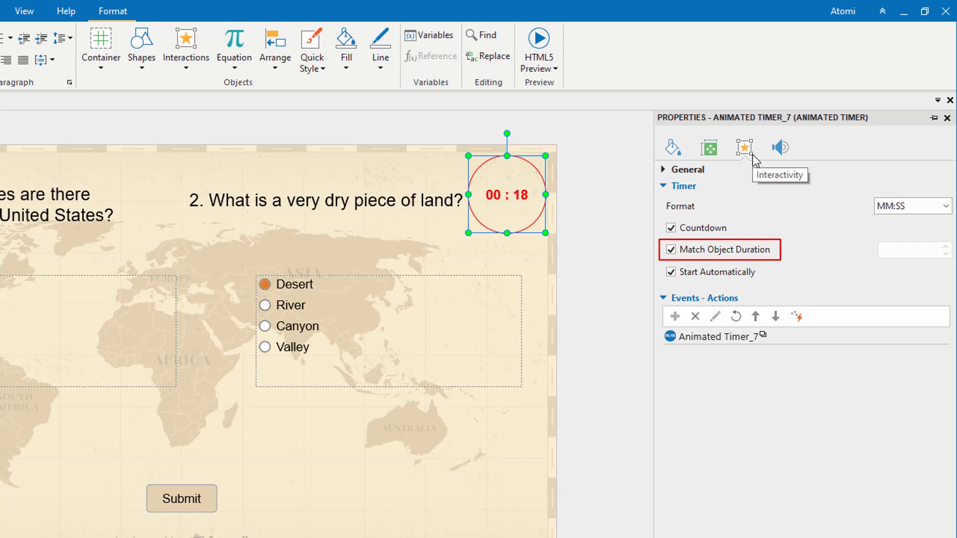
{"action": "left_click", "coordinate": [692, 251]}
{"action": "left_click", "coordinate": [904, 250]}
{"action": "type", "text": "10:00"}
{"action": "key", "text": "Return"}
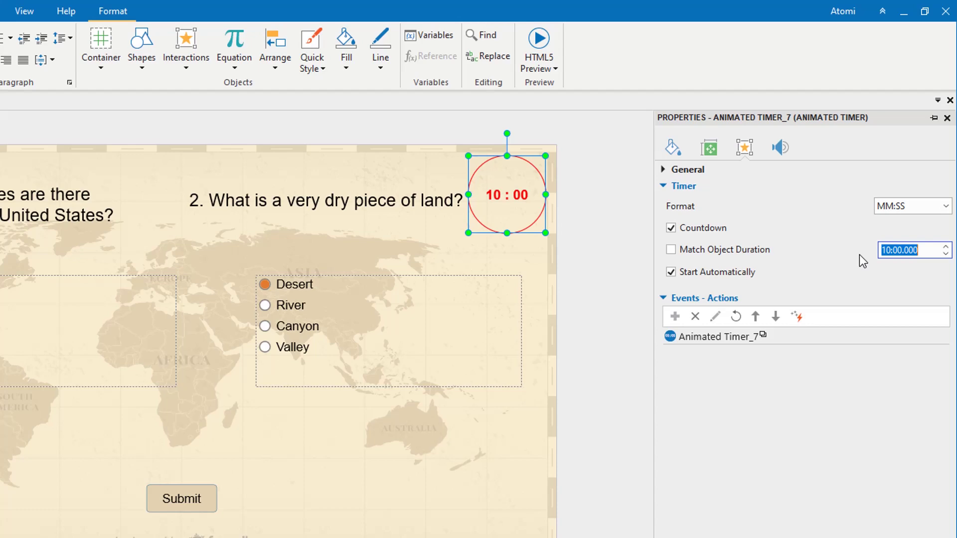
- Add an On Timer Complete event with a Go to Slide action targeting Slide 6
{"action": "left_click", "coordinate": [937, 337]}
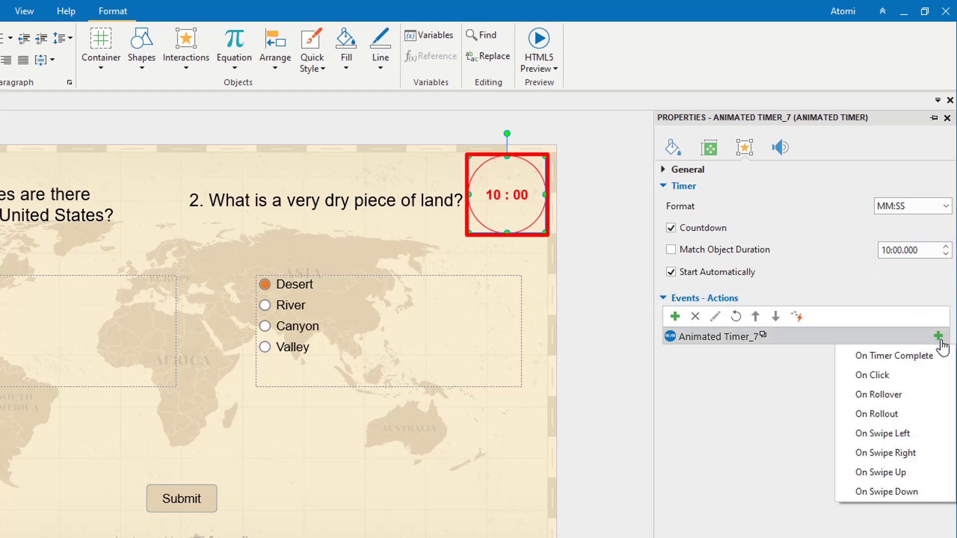
{"action": "left_click", "coordinate": [897, 356]}
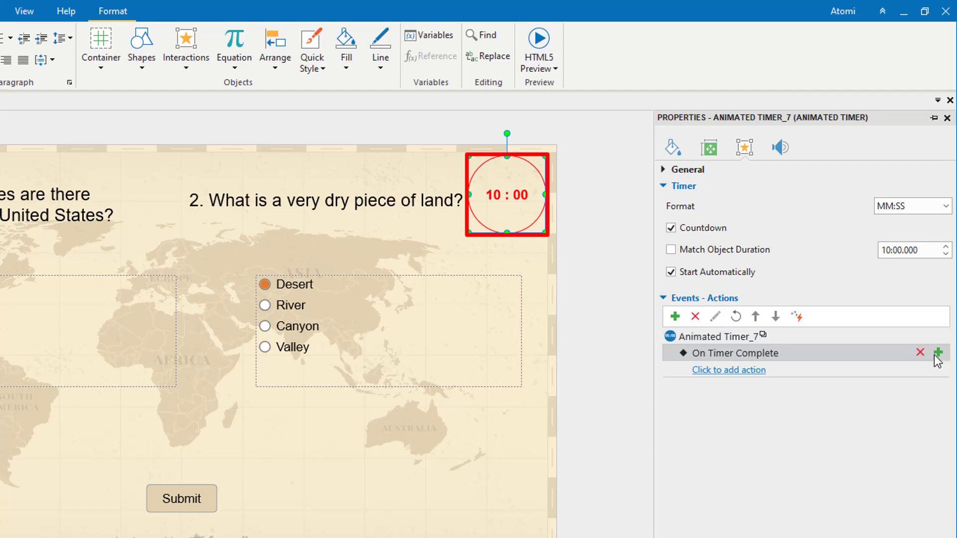
{"action": "left_click", "coordinate": [717, 370]}
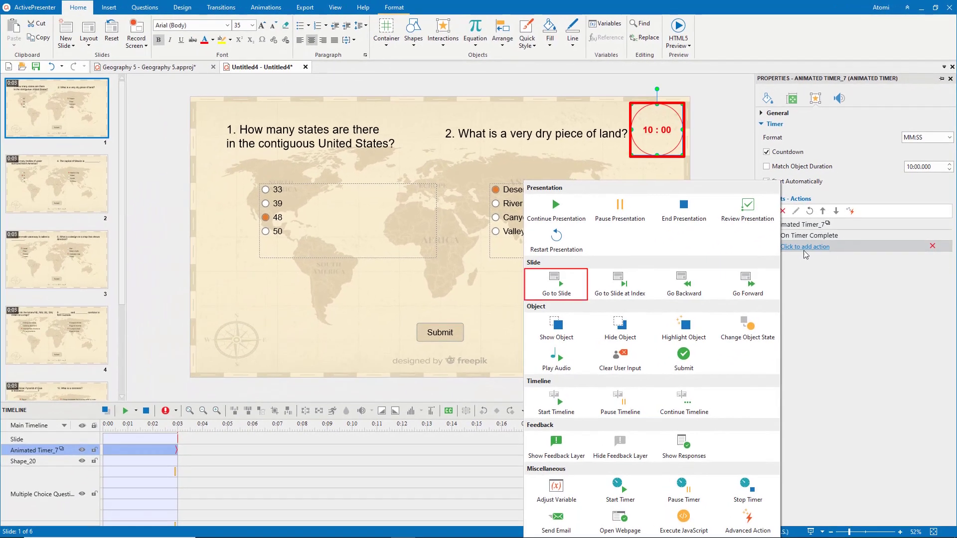
{"action": "left_click", "coordinate": [574, 280]}
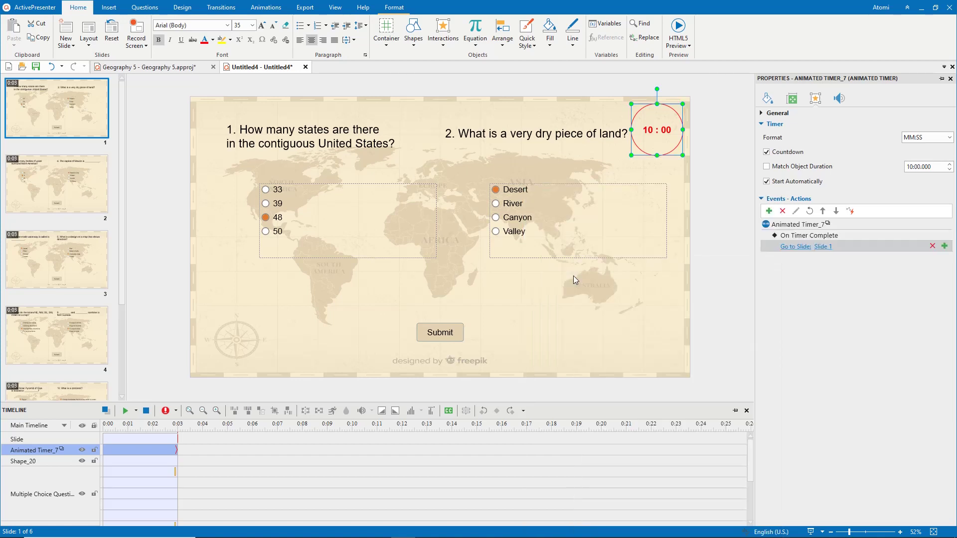
{"action": "left_click", "coordinate": [822, 247]}
{"action": "left_click", "coordinate": [864, 261]}
{"action": "left_click", "coordinate": [865, 327]}
{"action": "scroll", "coordinate": [123, 249], "scroll_direction": "down", "scroll_amount": 3}
- On slide 5, add an Execute JavaScript action with the pasted pauseTimer code to Button_14's On Click
{"action": "left_click", "coordinate": [87, 288]}
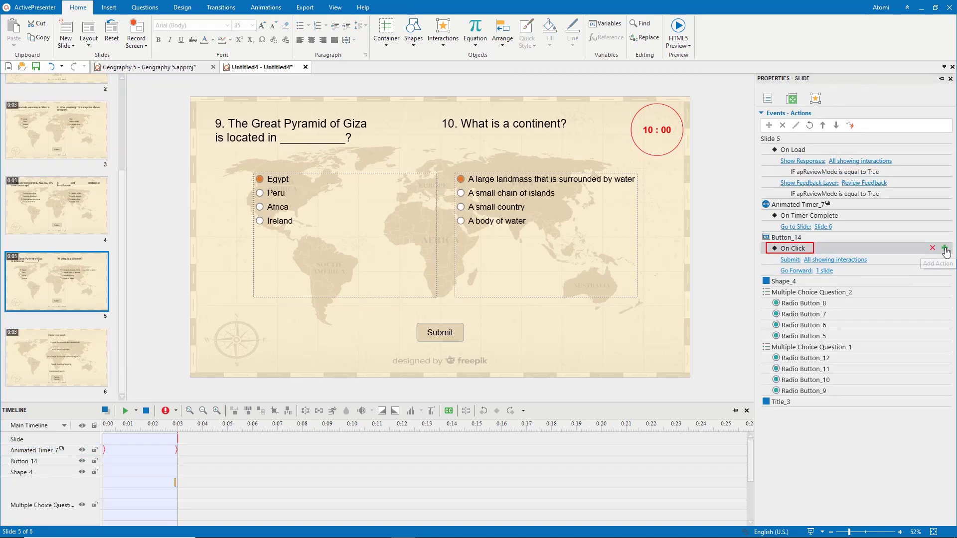
{"action": "left_click", "coordinate": [944, 250]}
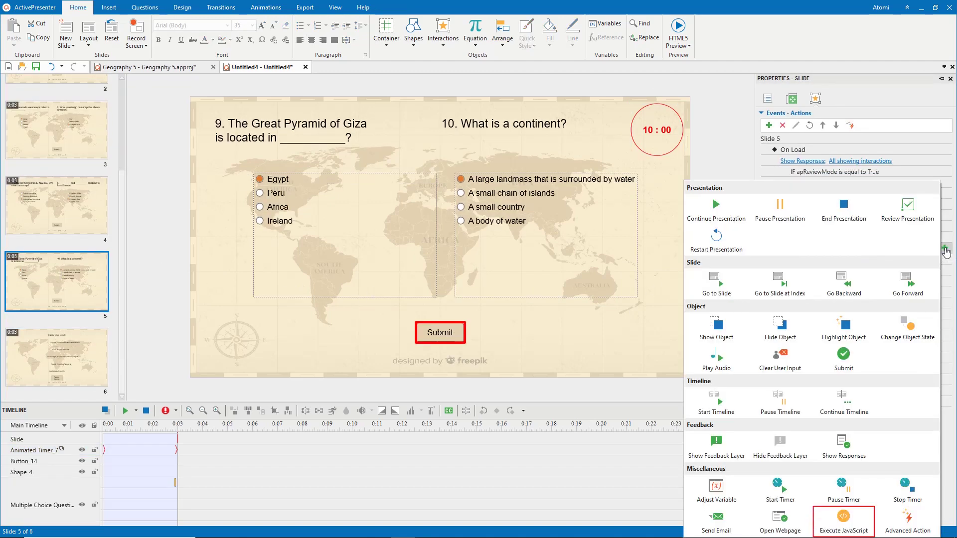
{"action": "left_click", "coordinate": [857, 516]}
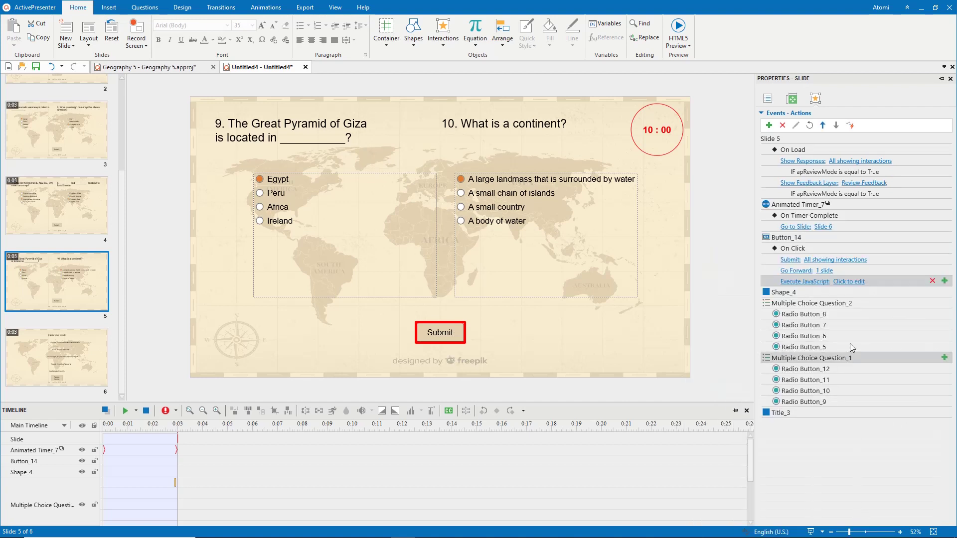
{"action": "left_click", "coordinate": [849, 282]}
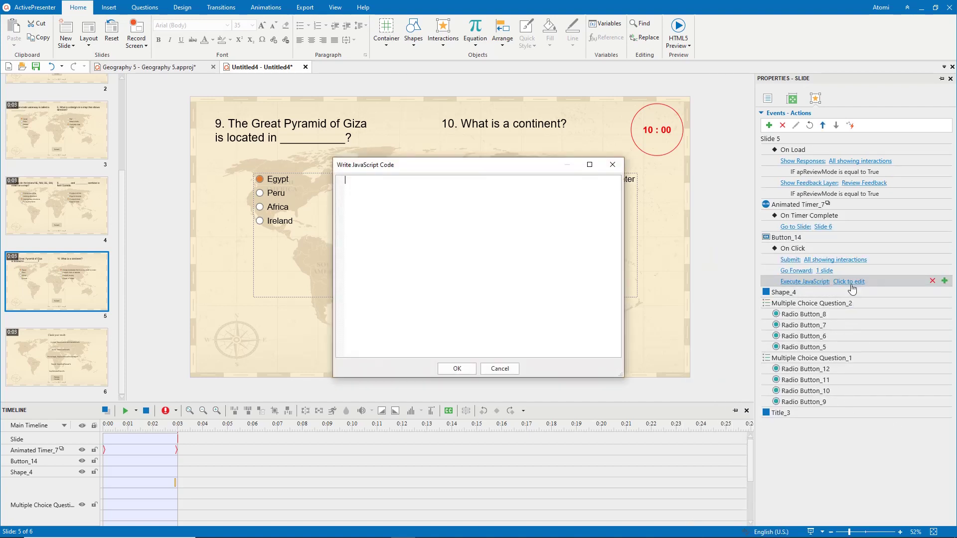
{"action": "type", "text": "prez.object('Animated Timer_7').pauseTimer();"}
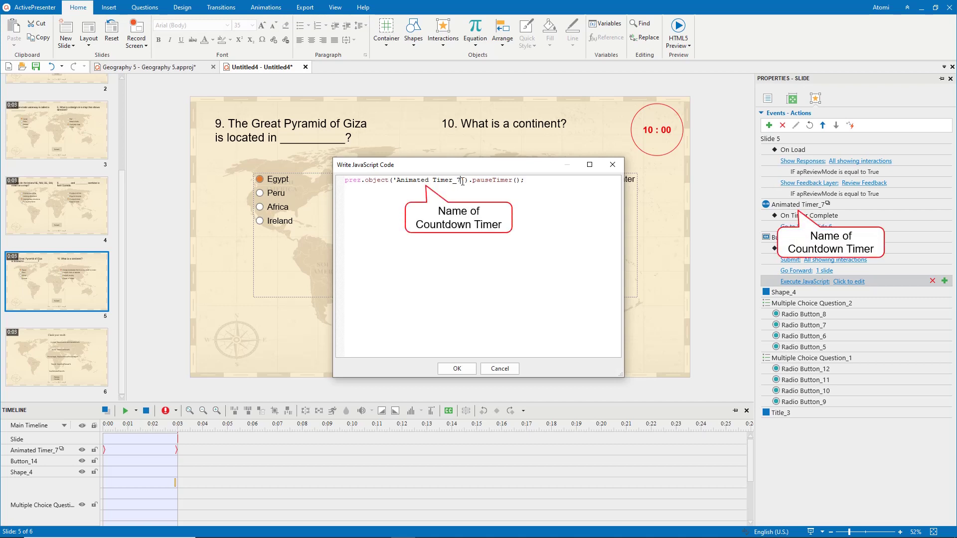
{"action": "left_click", "coordinate": [465, 369]}
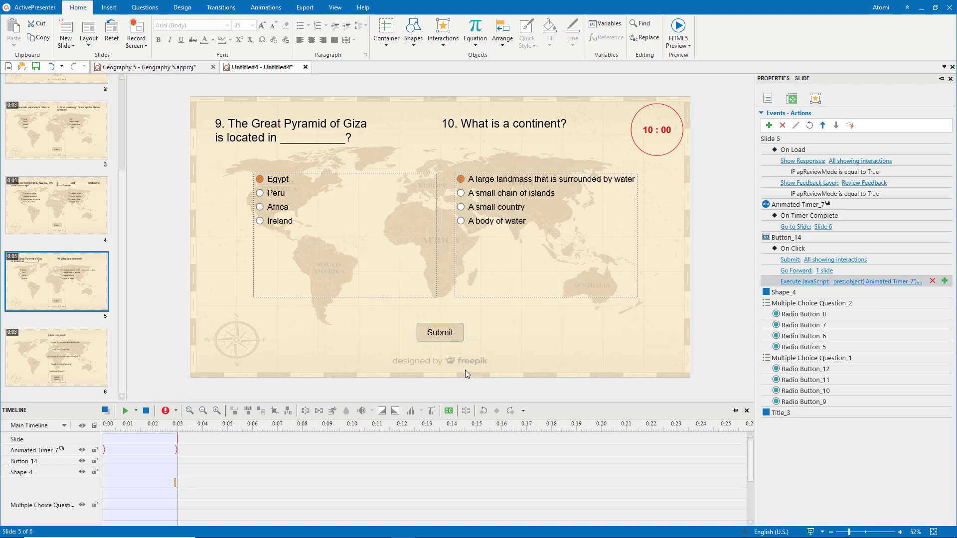